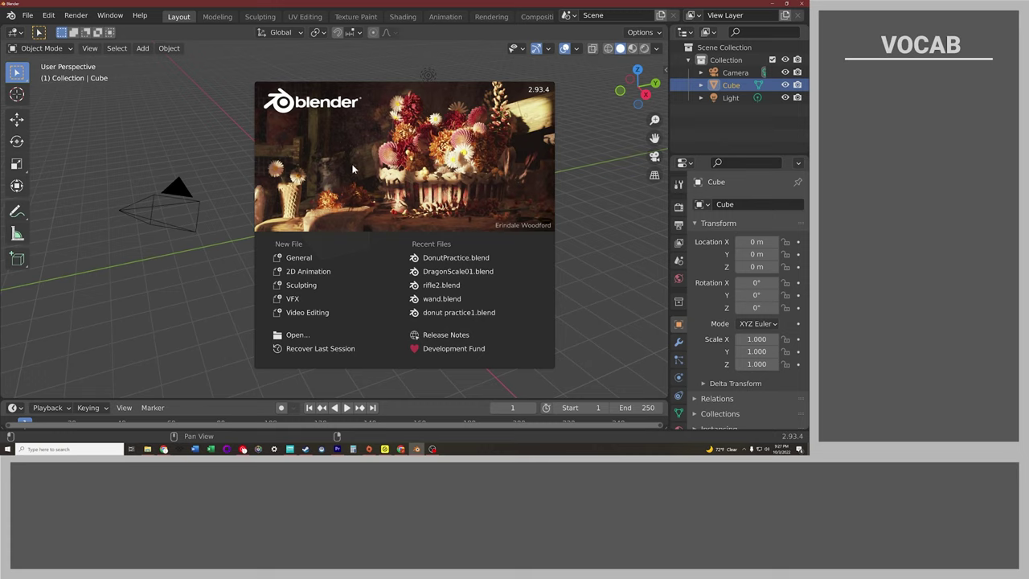
Dismiss the splash screen, clear the cube's selection, and select the camera followed by the light in the viewport
click(206, 121)
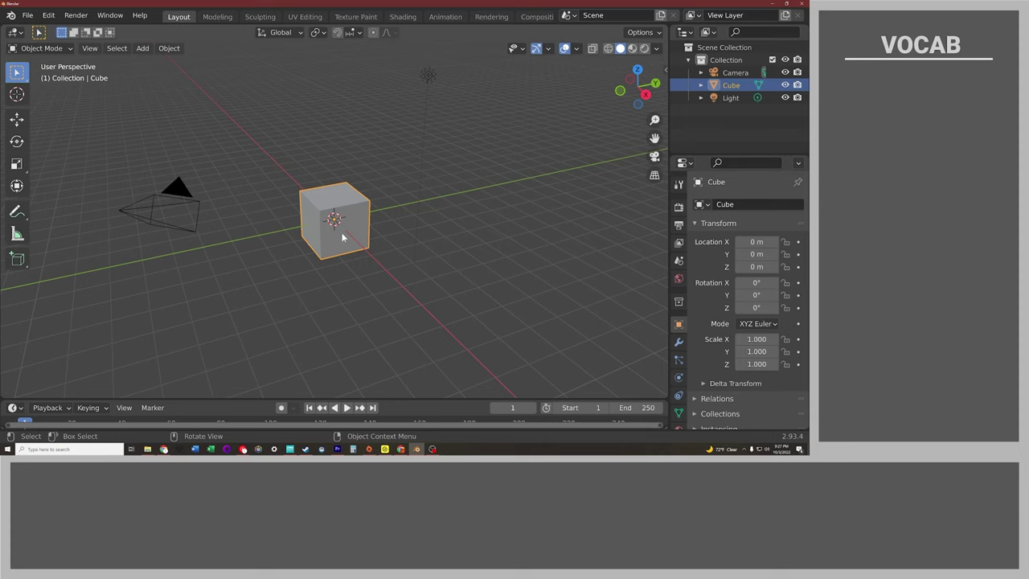
click(172, 212)
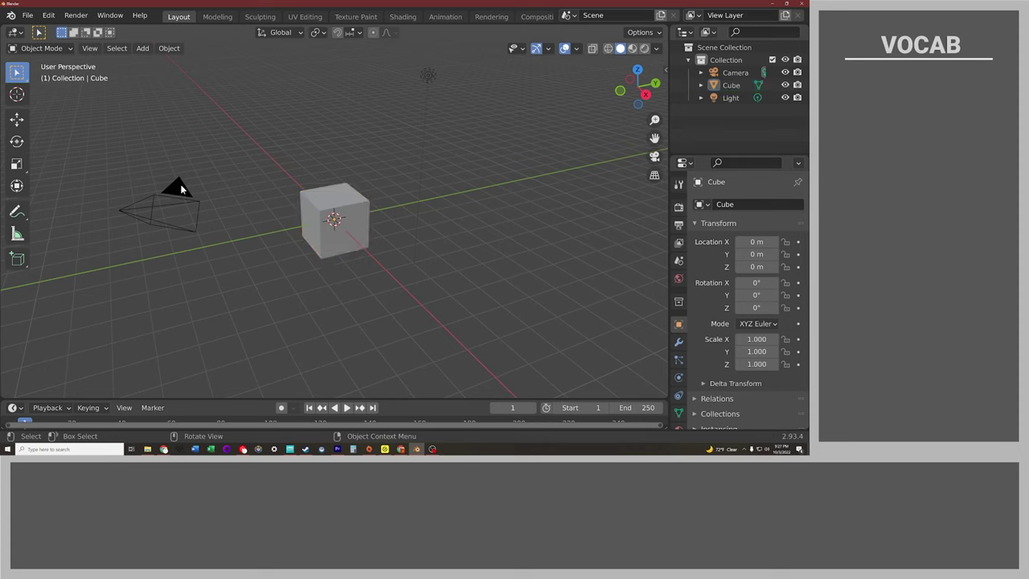
click(180, 189)
click(427, 77)
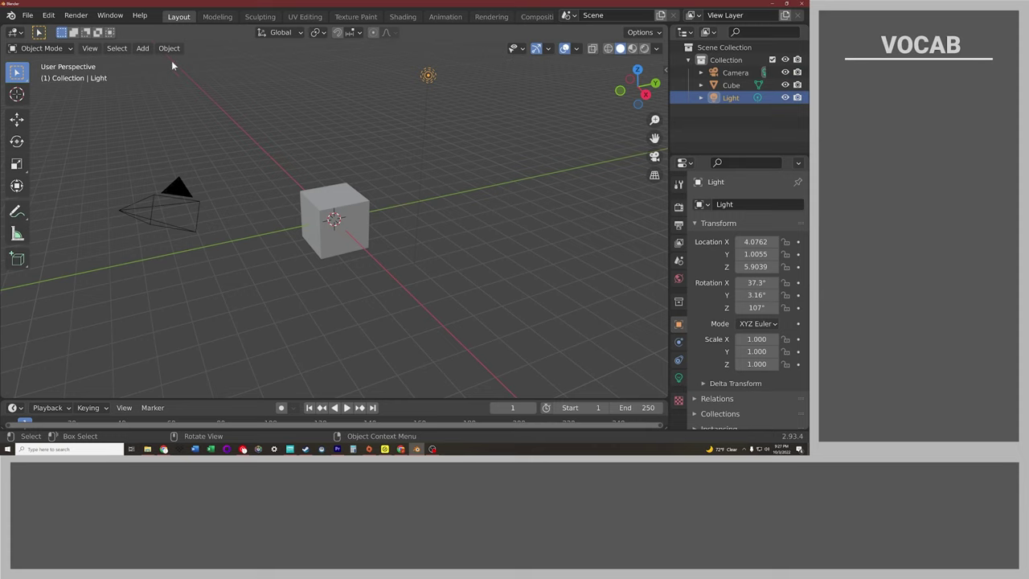
click(29, 19)
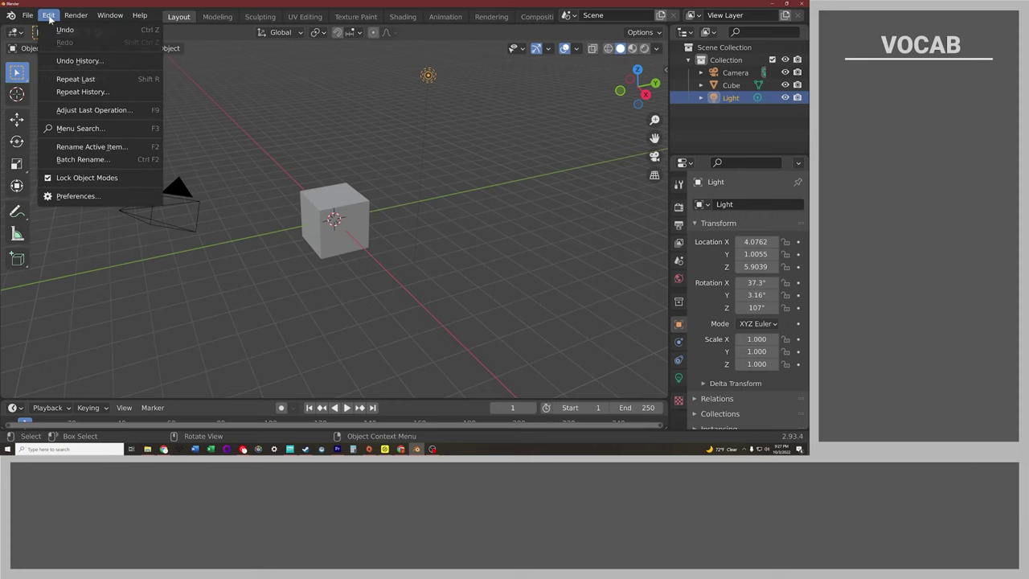
mouse_move(142, 17)
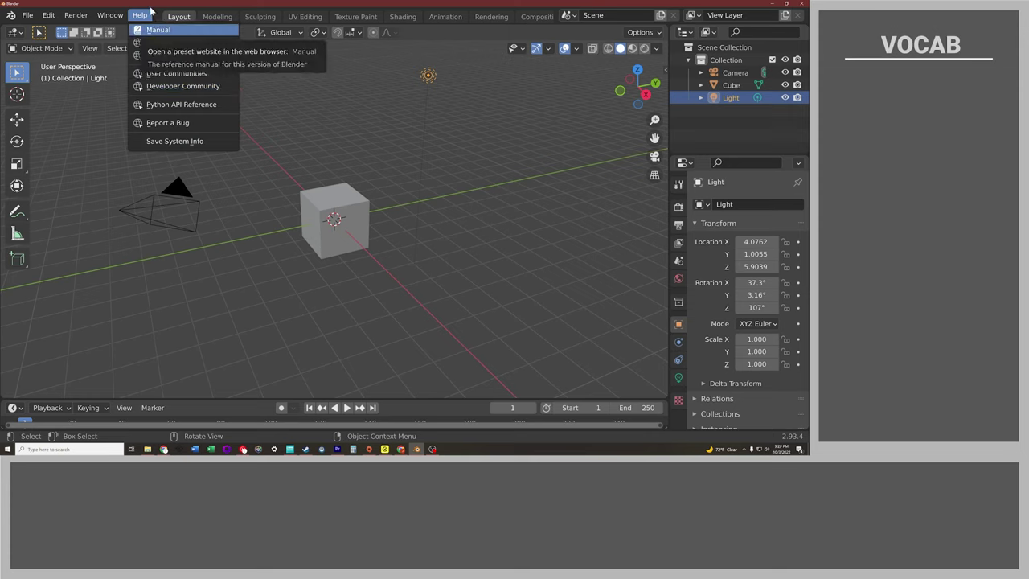
click(149, 20)
click(29, 15)
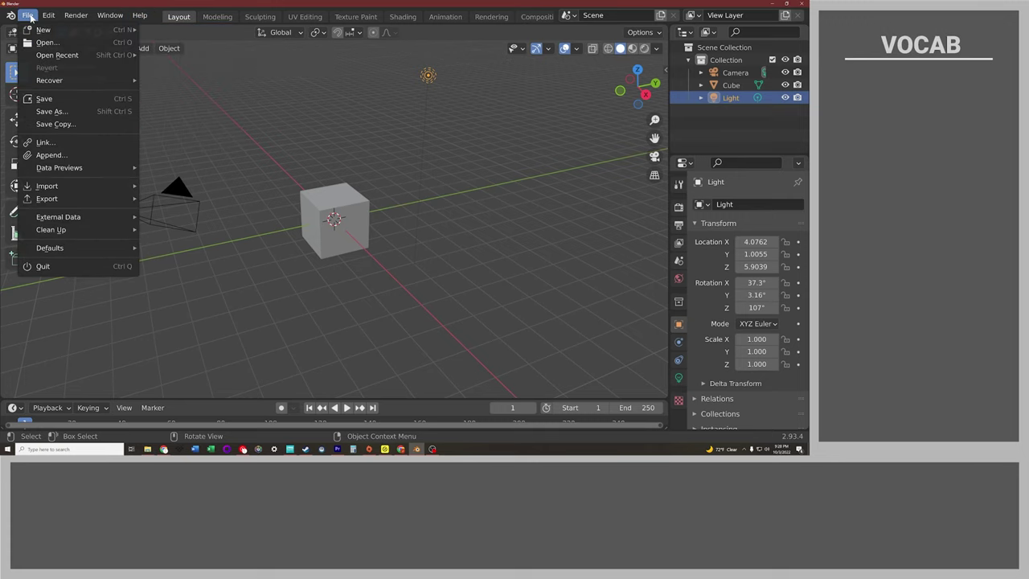
mouse_move(40, 32)
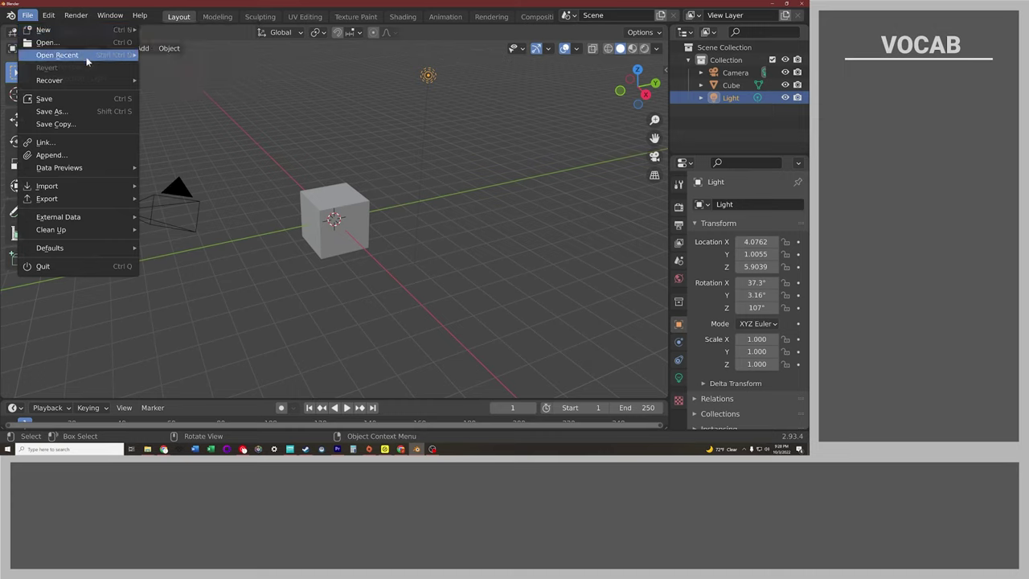
mouse_move(87, 56)
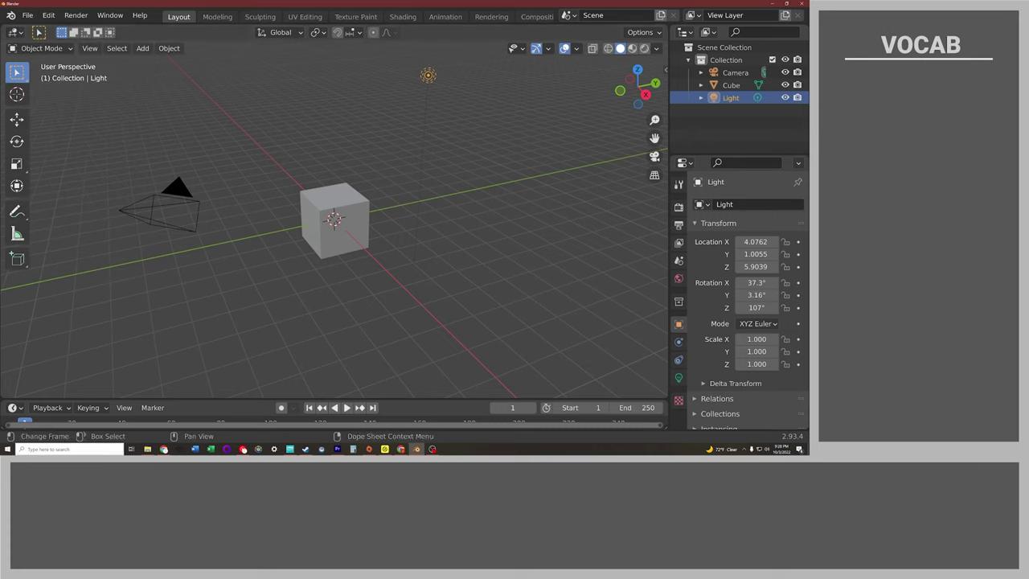
Search the computer for "google", look over the suggested entries and dismiss the search
click(72, 449)
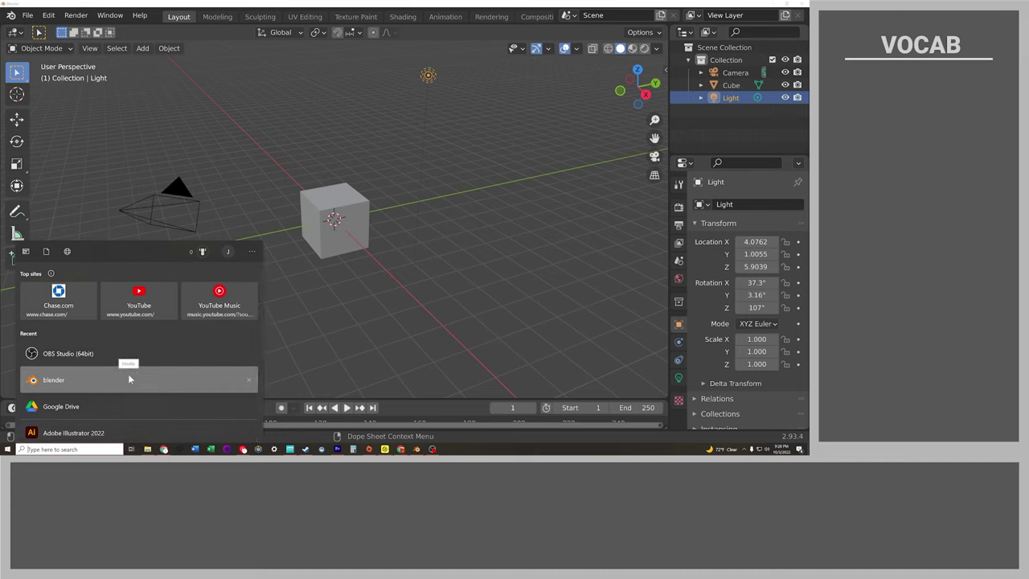
text(google)
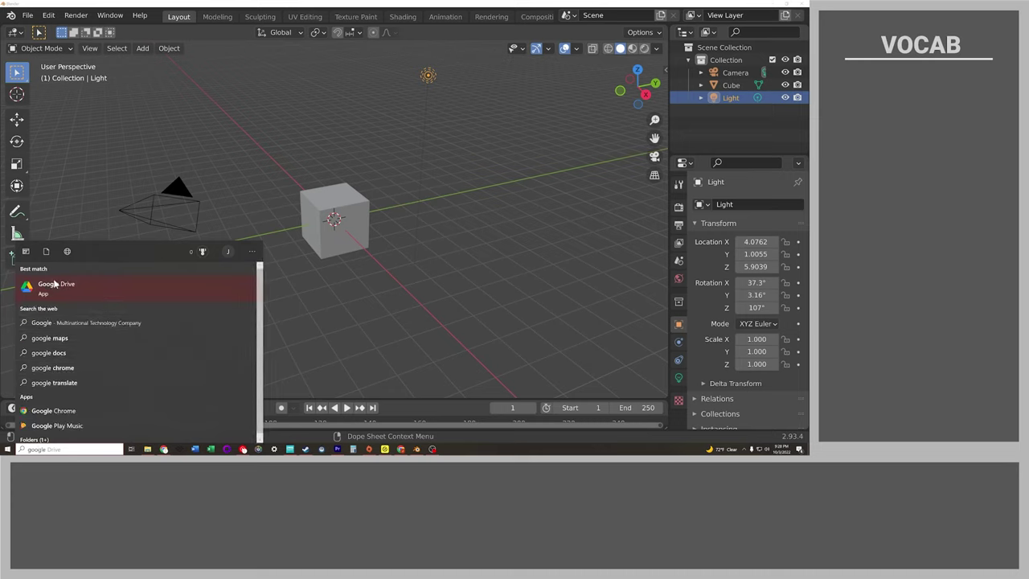
click(48, 326)
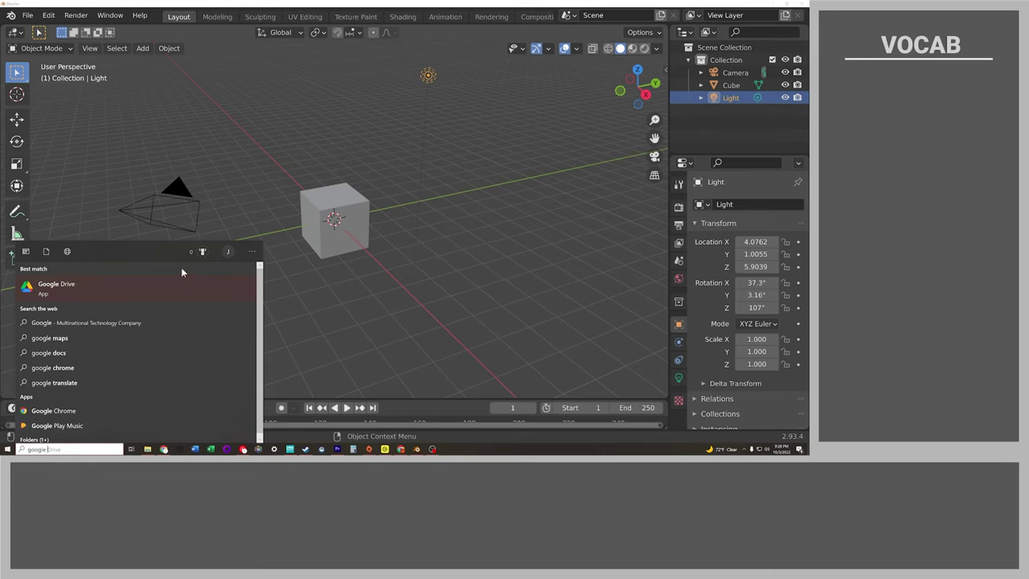
click(304, 158)
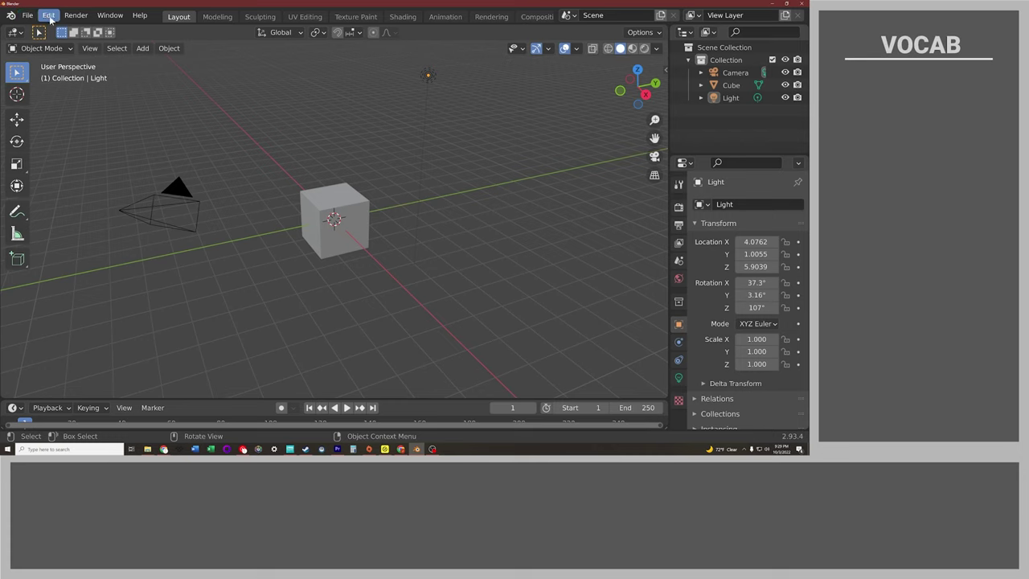
View the Modeling and UV Editing workspaces and return to the Layout workspace
click(49, 16)
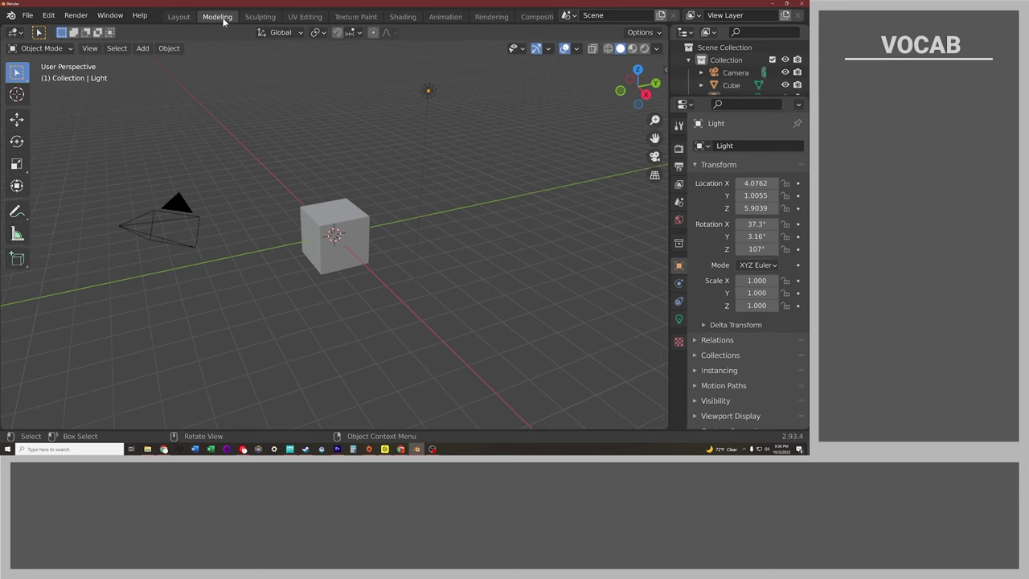
click(301, 17)
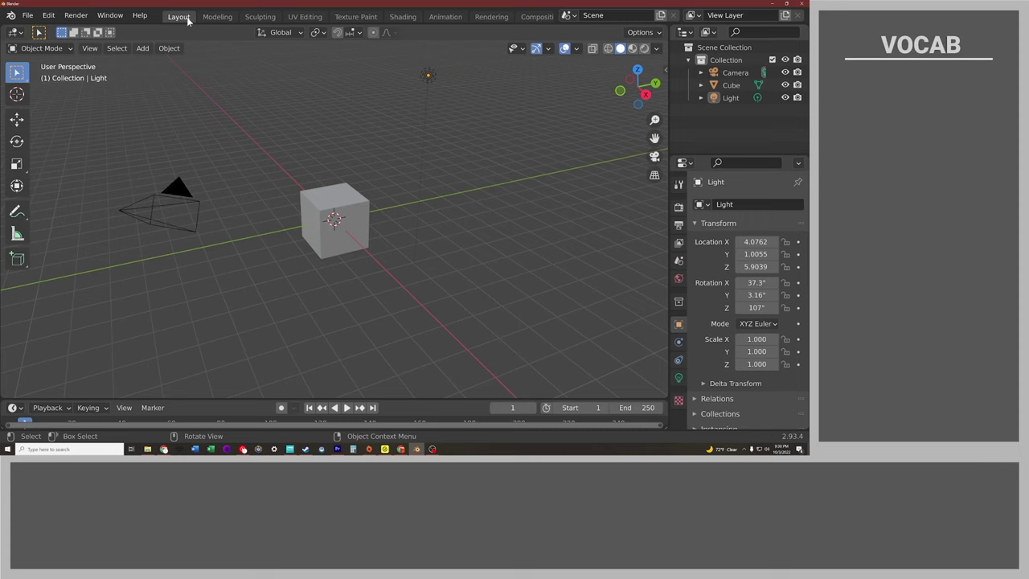
click(179, 16)
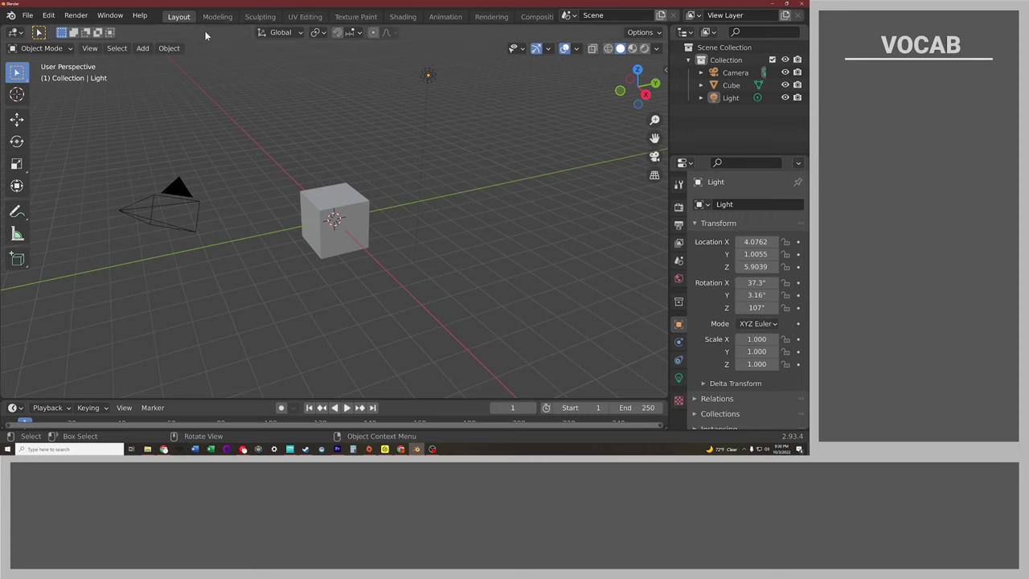
Select the camera, cube and light in turn from the scene collection to see which object each entry represents
click(733, 73)
click(731, 85)
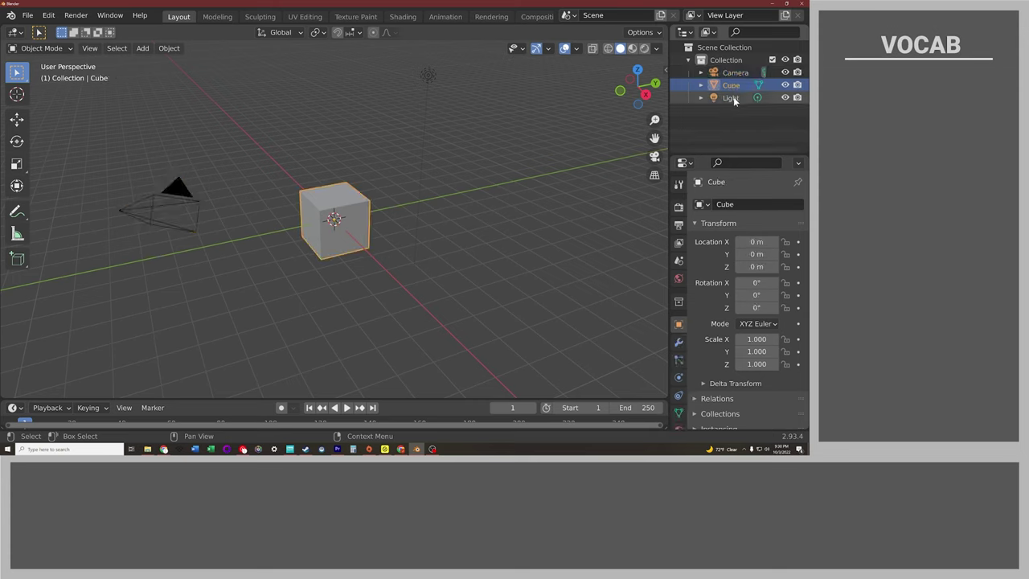
click(733, 98)
click(733, 73)
click(733, 99)
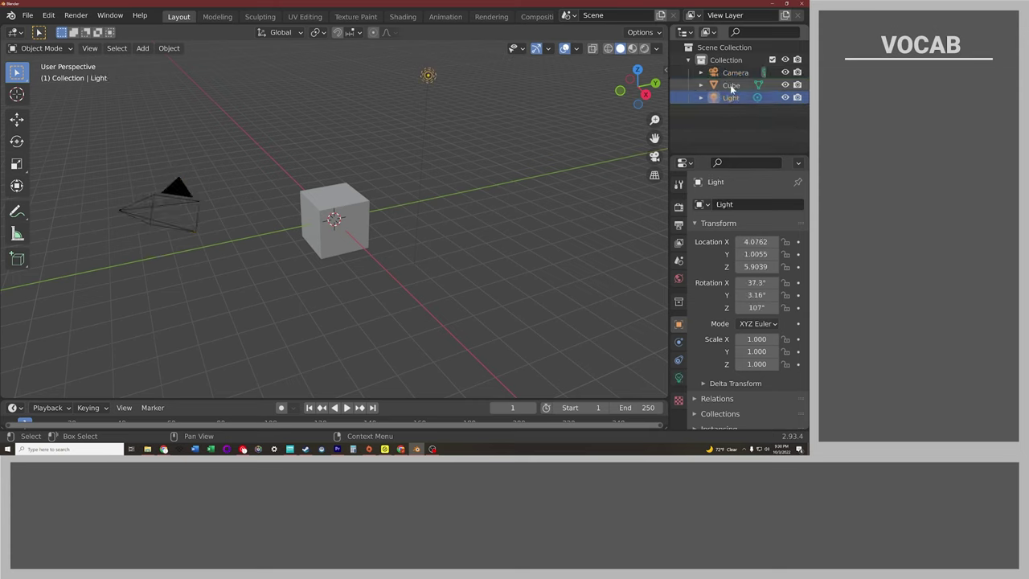
click(730, 85)
click(733, 75)
Rename the cube in the scene collection as Object
click(733, 84)
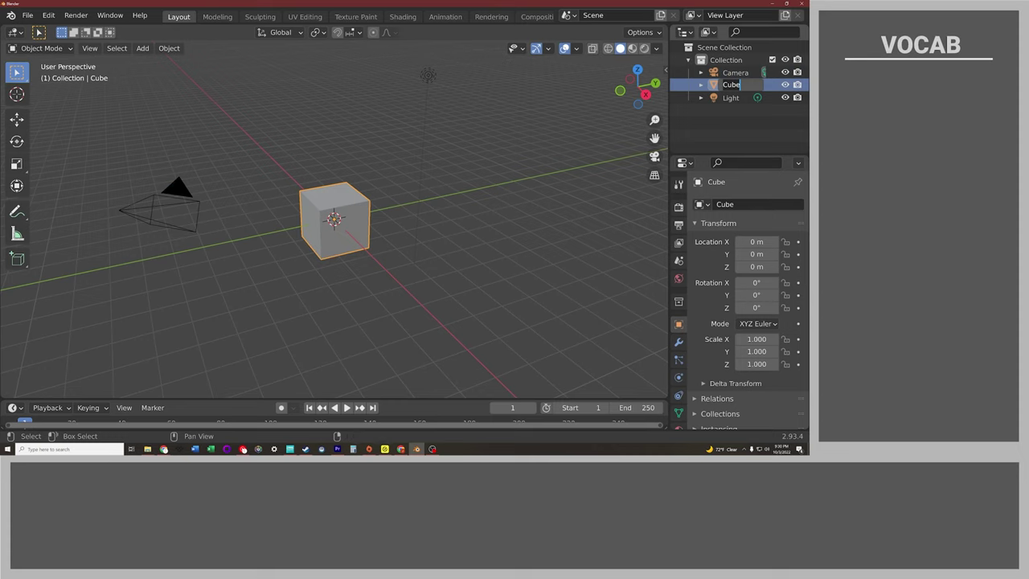
key(BackSpace)
key(BackSpace)
key(BackSpace)
key(BackSpace)
text(Object)
key(Return)
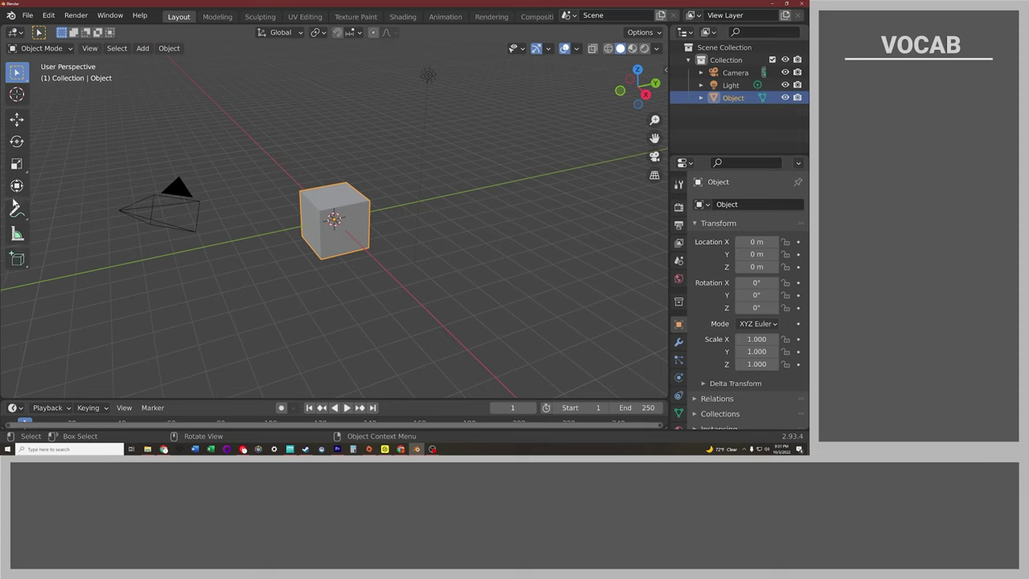
click(87, 51)
click(87, 50)
click(117, 48)
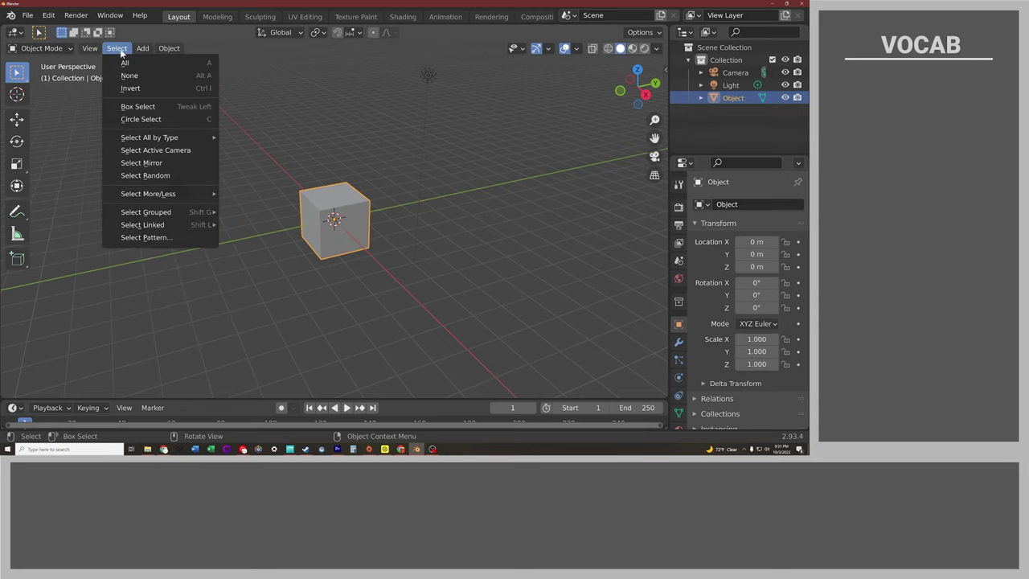
click(117, 49)
click(143, 50)
click(143, 50)
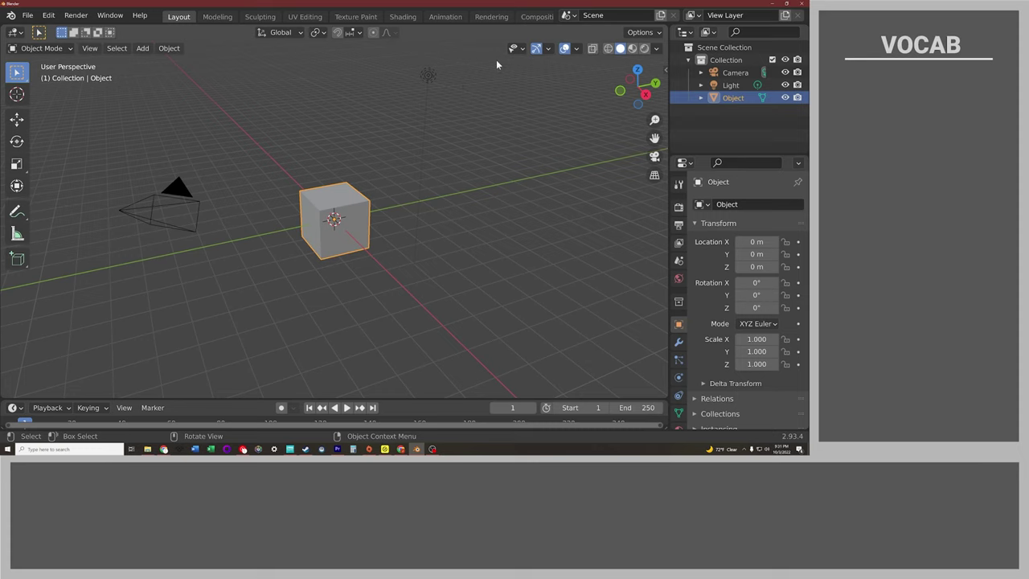
Switch the viewport's X-ray display on and off to compare how the cube is shown
click(593, 49)
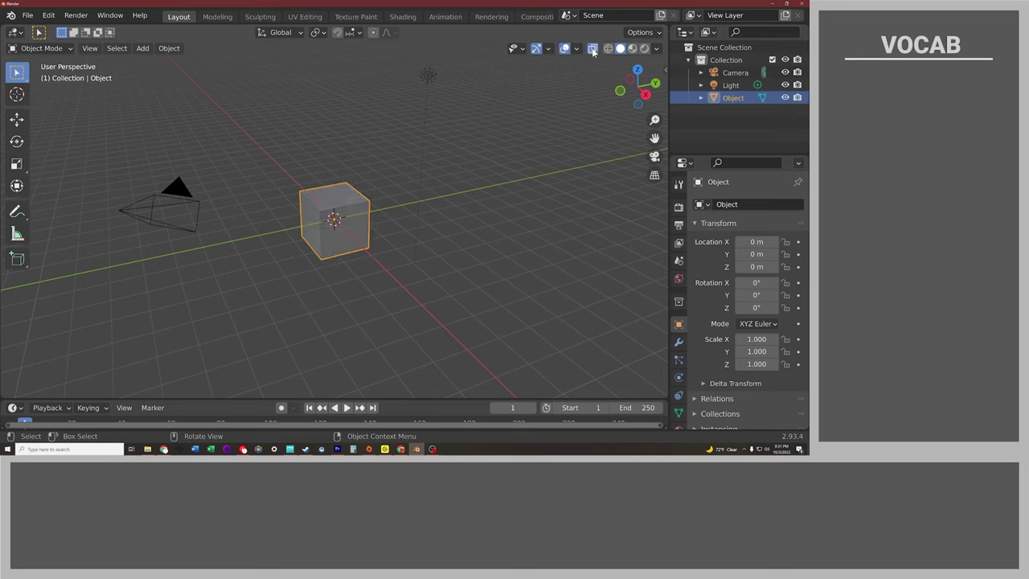
click(592, 49)
click(592, 49)
click(593, 49)
click(593, 49)
click(593, 49)
Switch the viewport overlays off and on repeatedly to compare the scene with and without them
click(565, 49)
click(565, 49)
click(564, 49)
click(565, 49)
click(565, 49)
click(564, 49)
click(565, 49)
click(564, 49)
click(565, 49)
click(565, 49)
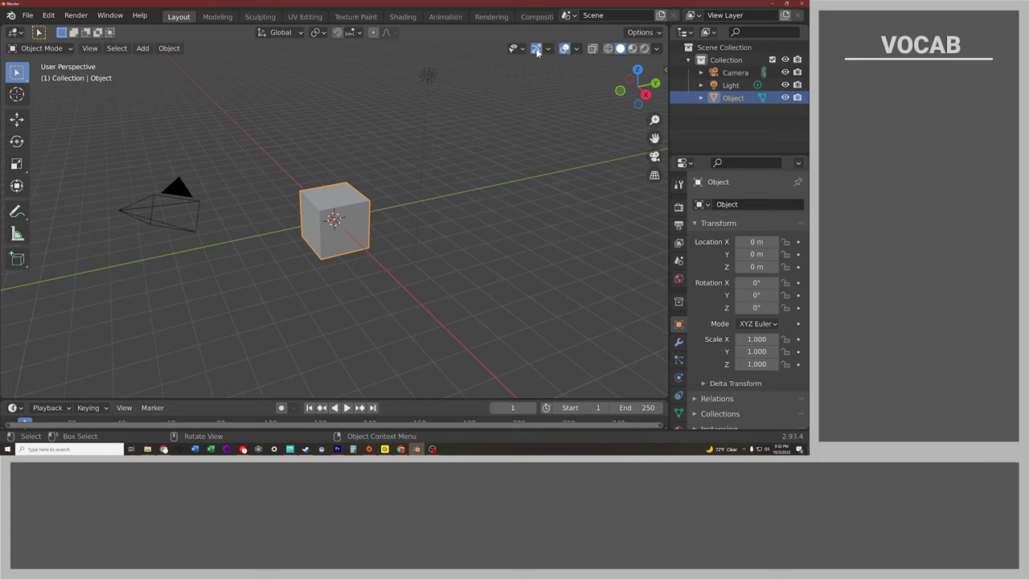
Switch the viewport gizmos off and on, and look over their visibility options
click(537, 49)
click(536, 49)
click(536, 49)
click(537, 49)
click(536, 49)
click(549, 49)
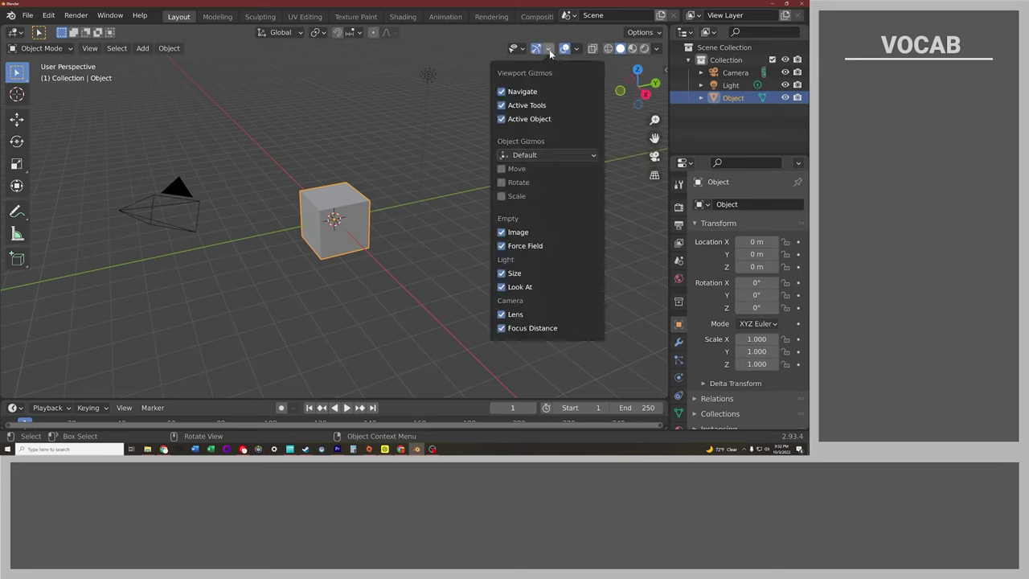
click(549, 50)
click(525, 50)
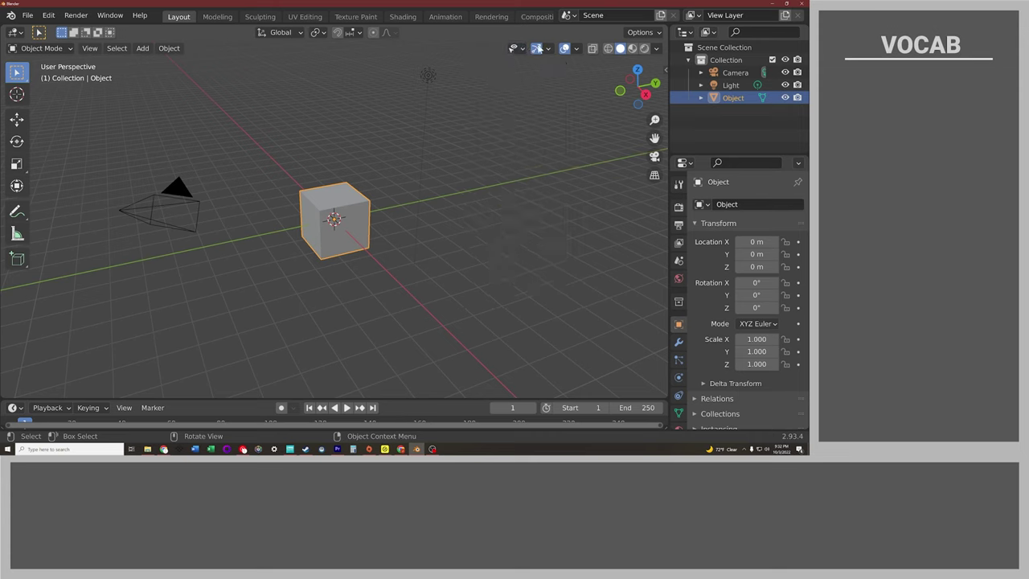
Turn the Face Orientation overlay on and back off, and close the overlay options
click(576, 50)
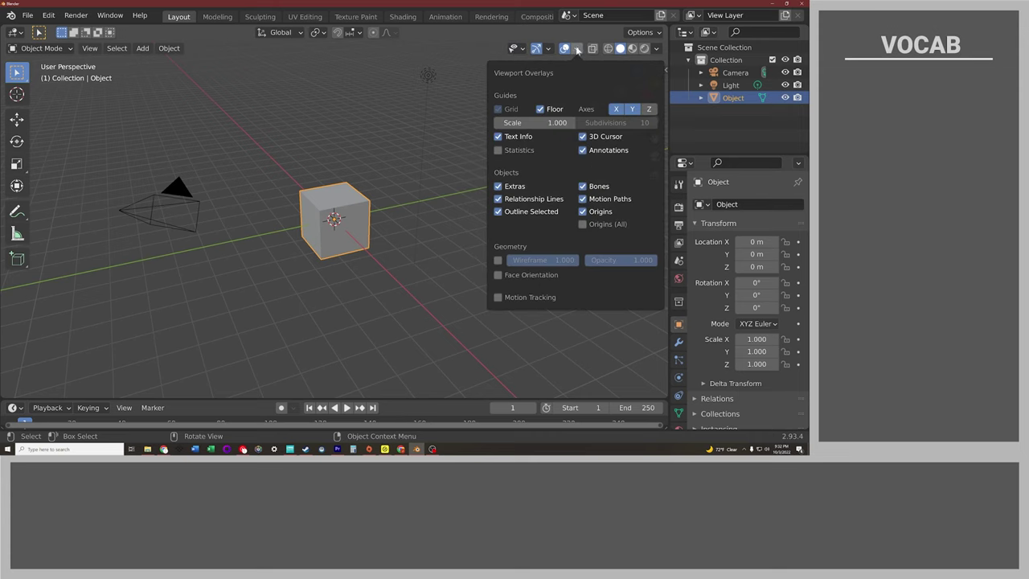
click(497, 276)
click(498, 275)
click(577, 50)
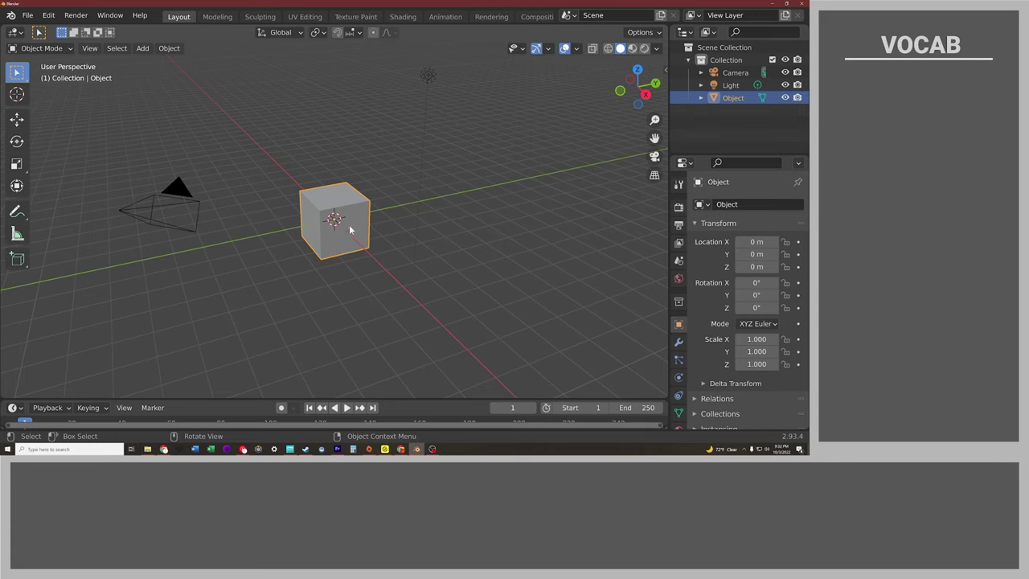
Examine the cube and the surrounding grid from several angles by orbiting and panning the view
middle_drag(418, 226, 305, 252)
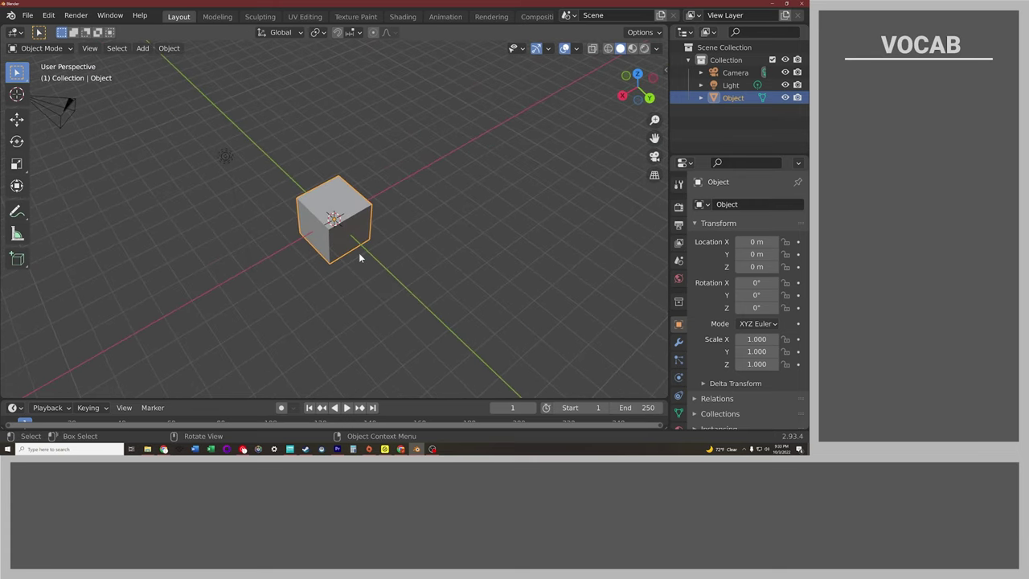
middle_drag(365, 288, 365, 254)
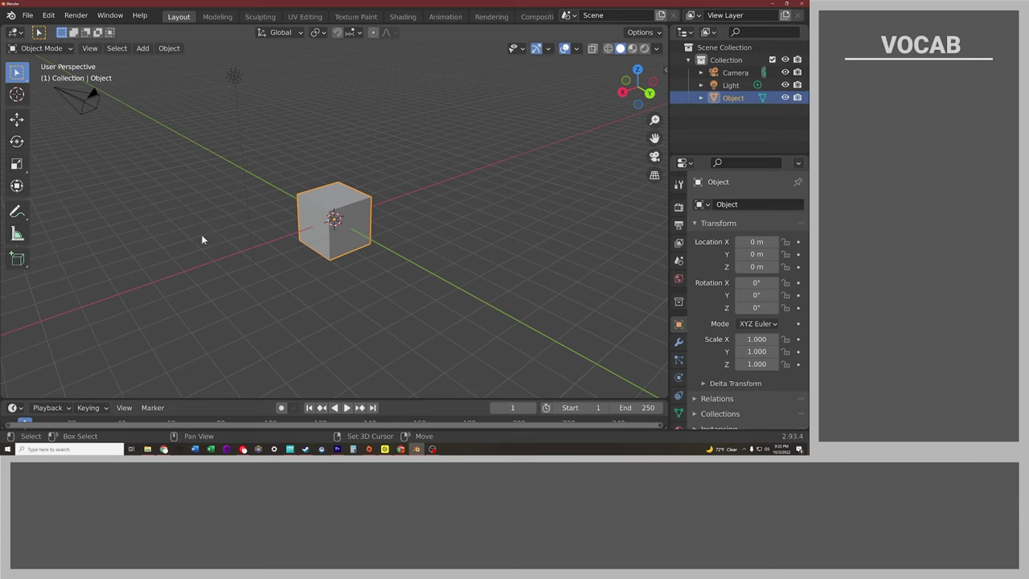
shift+middle_drag(161, 241, 557, 257)
middle_drag(436, 246, 466, 243)
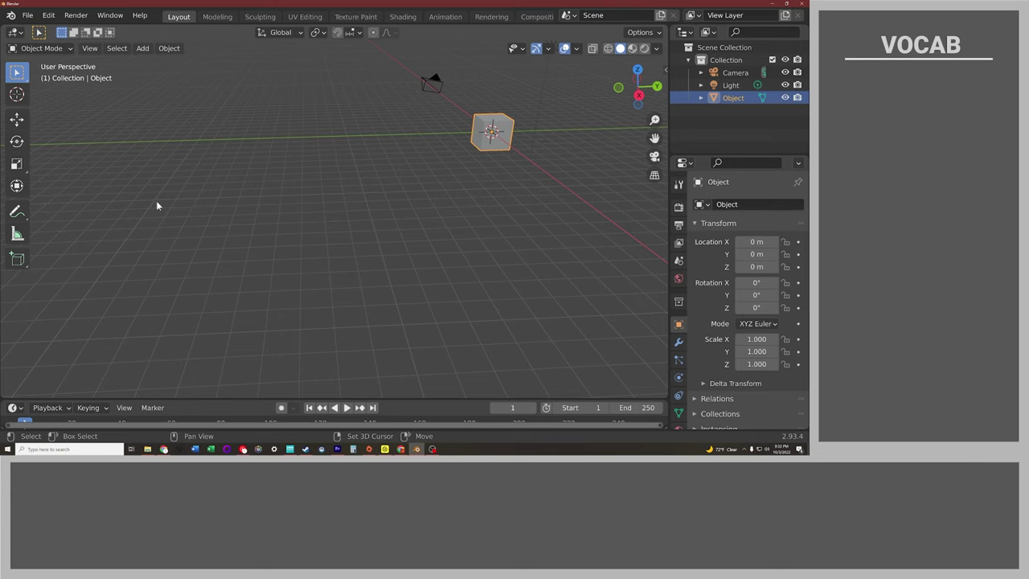
shift+middle_drag(223, 234, 504, 285)
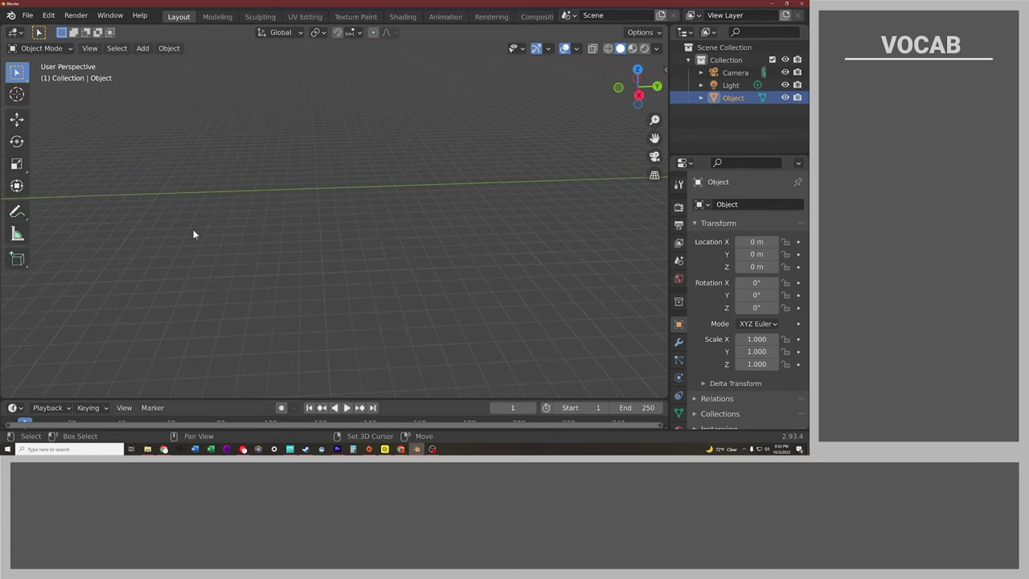
shift+middle_drag(181, 231, 434, 241)
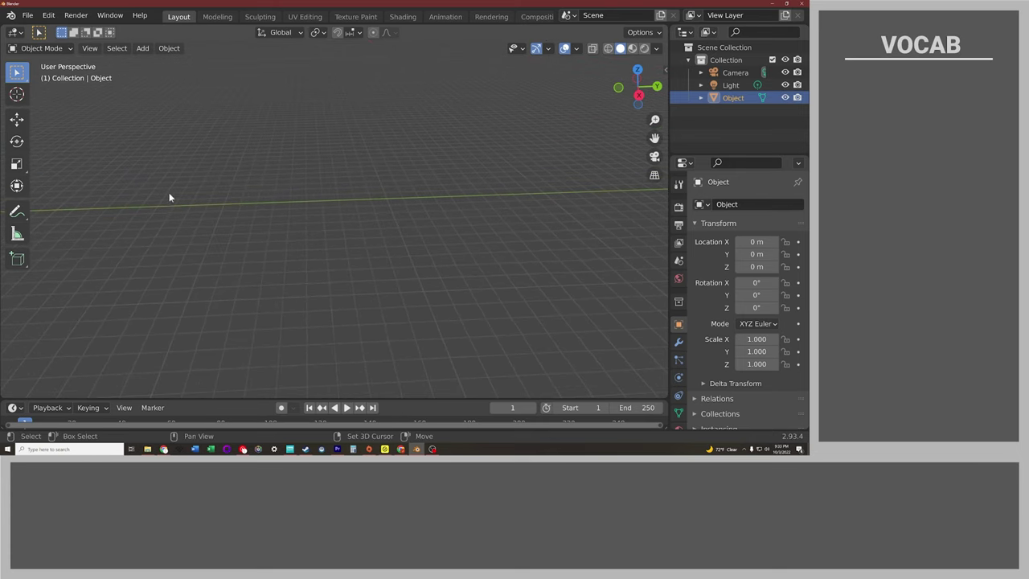
middle_drag(177, 199, 610, 176)
middle_drag(546, 266, 570, 255)
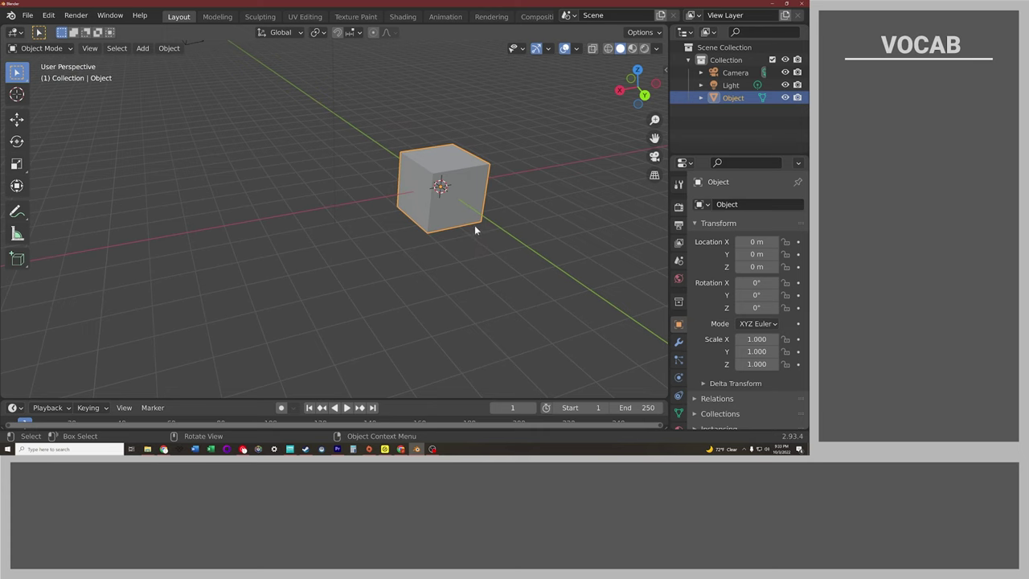
Examine the cube from far away and close up by zooming the view out and in
scroll(475, 224, down, 5)
scroll(476, 238, up, 4)
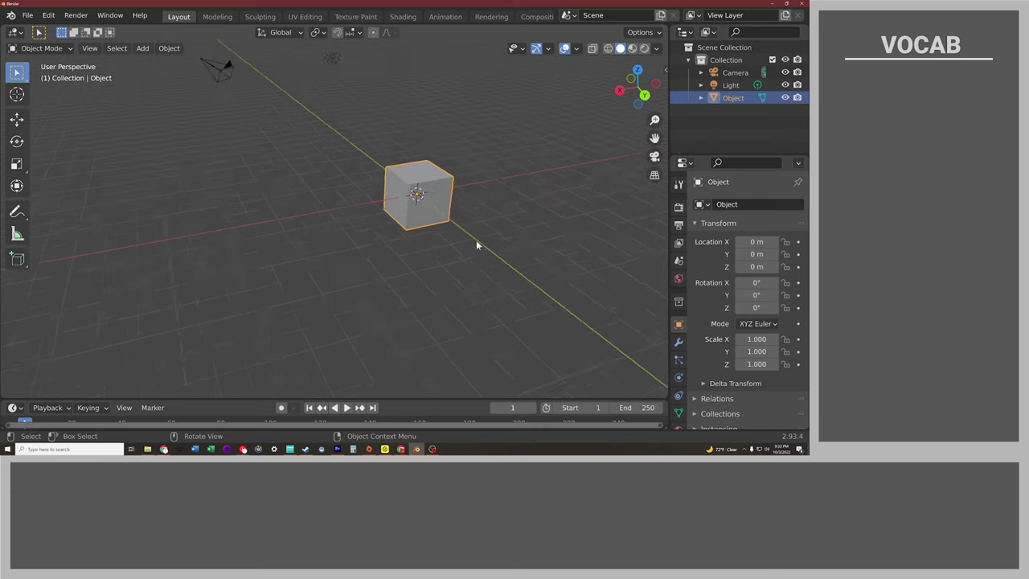
scroll(476, 245, down, 3)
scroll(503, 184, up, 10)
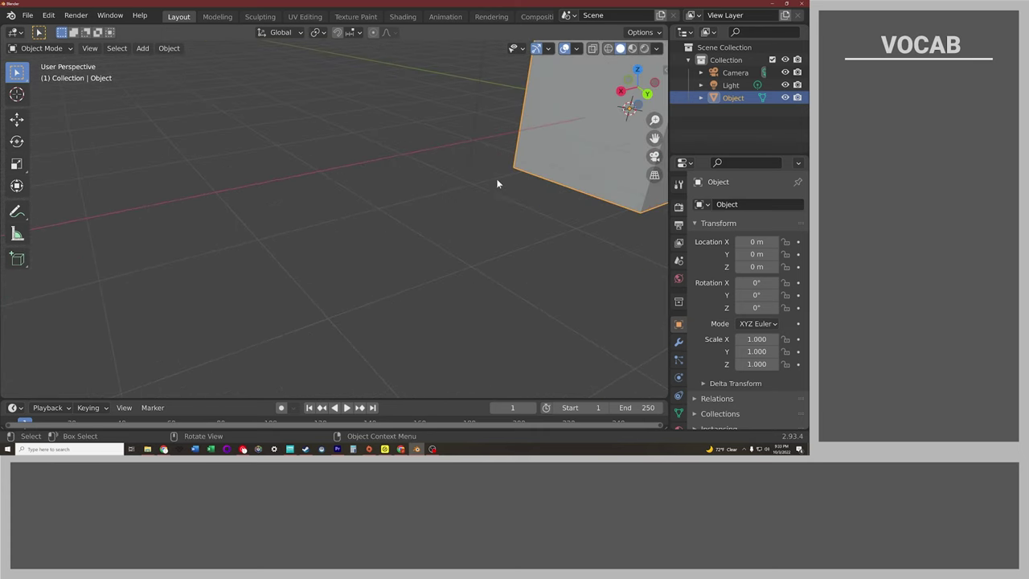
Examine the cube from a distance and close up, shifting the view so the cube sits nearer the middle
scroll(503, 180, up, 2)
scroll(495, 179, down, 10)
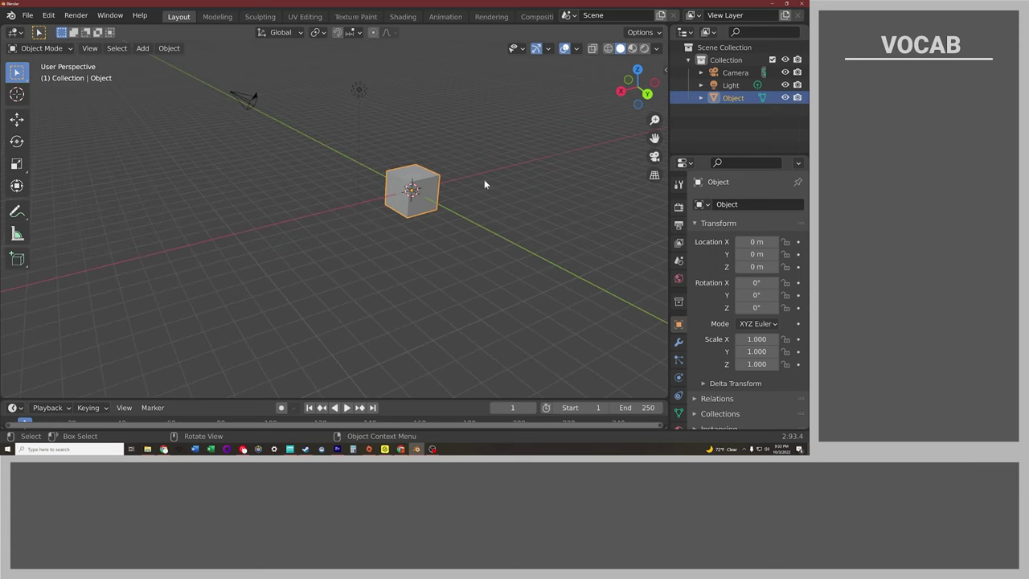
shift+middle_drag(484, 184, 395, 216)
scroll(390, 219, up, 7)
scroll(380, 219, up, 6)
scroll(368, 226, down, 5)
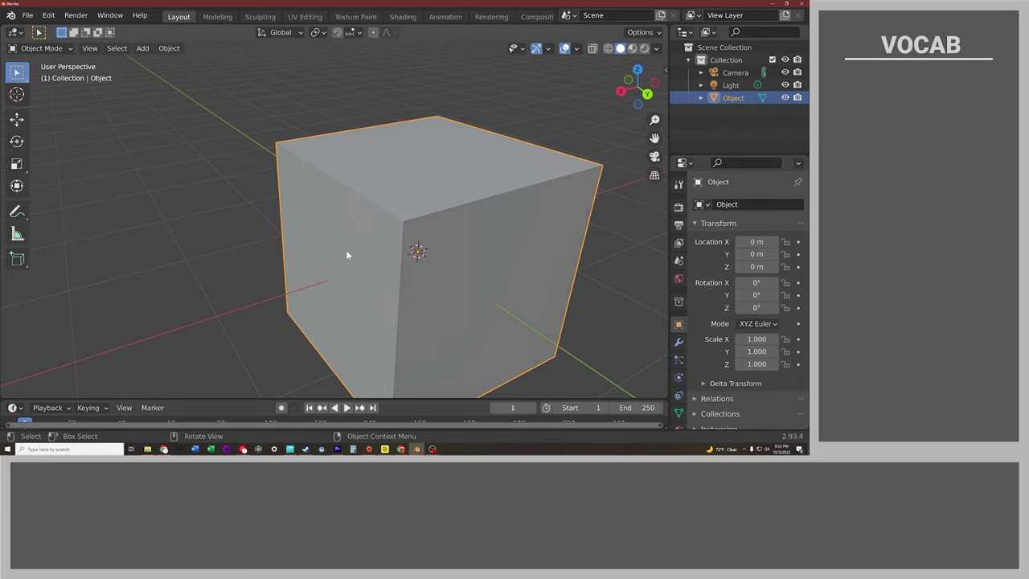
scroll(346, 254, up, 3)
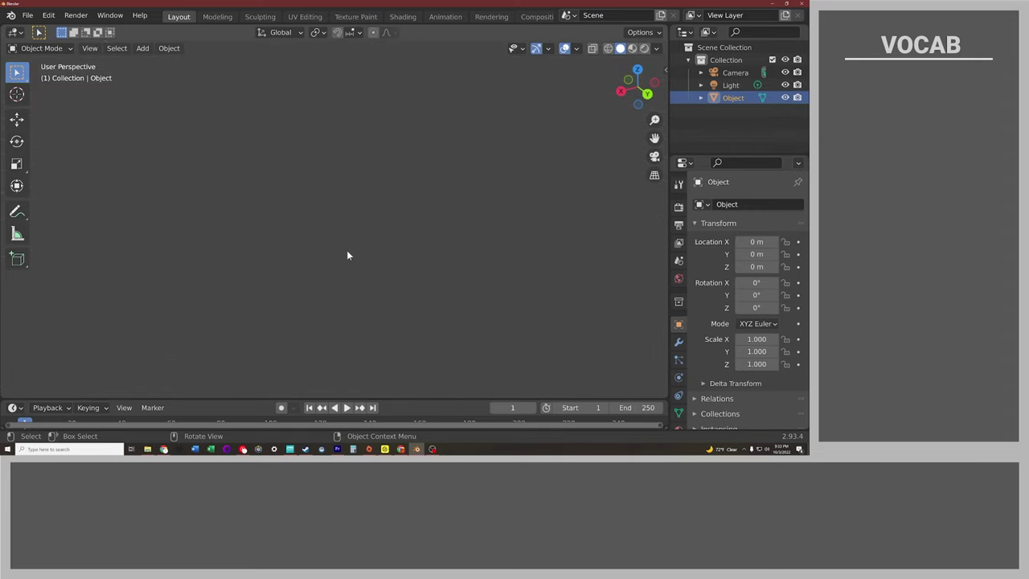
Search the empty scene for the cube by orbiting, zooming out and panning until it is centred in view
middle_drag(348, 255, 377, 263)
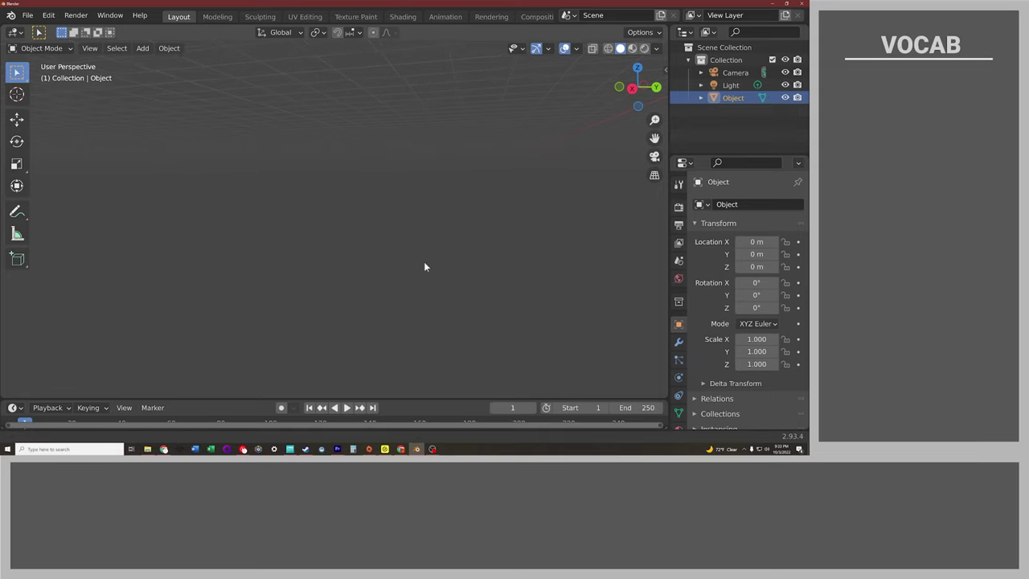
mouse_move(413, 271)
middle_down()
mouse_move(374, 301)
mouse_move(415, 260)
middle_up()
key(KP_Decimal)
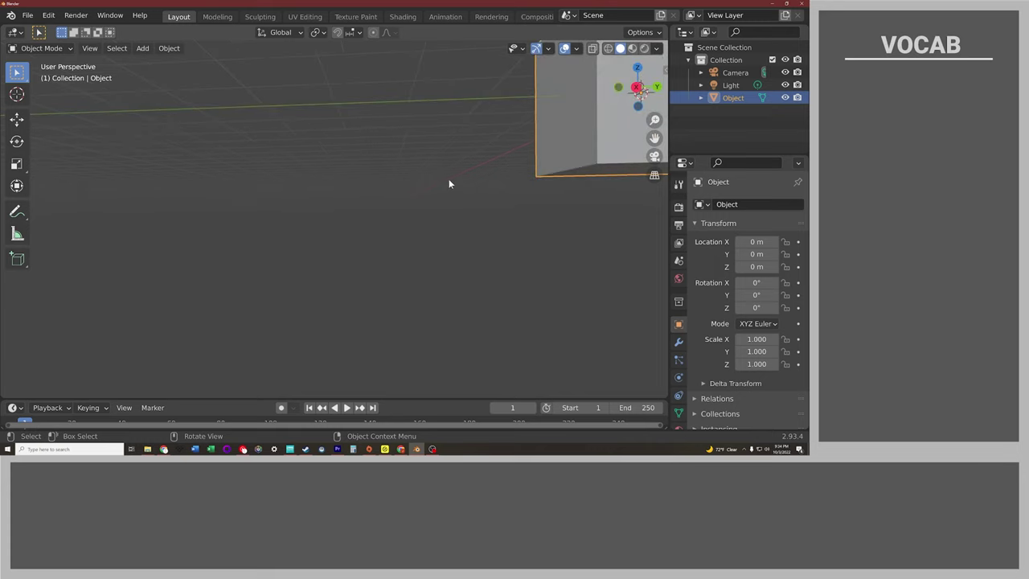
scroll(298, 240, down, 5)
middle_drag(300, 240, 602, 82)
middle_drag(507, 138, 636, 216)
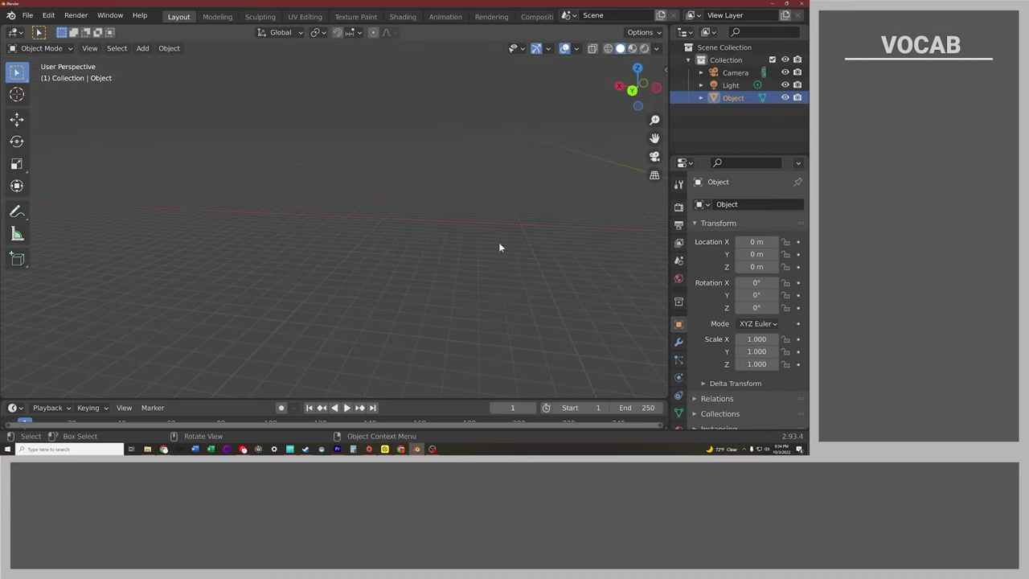
middle_drag(503, 246, 611, 234)
shift+middle_drag(474, 202, 185, 293)
scroll(387, 228, up, 1)
scroll(421, 220, up, 2)
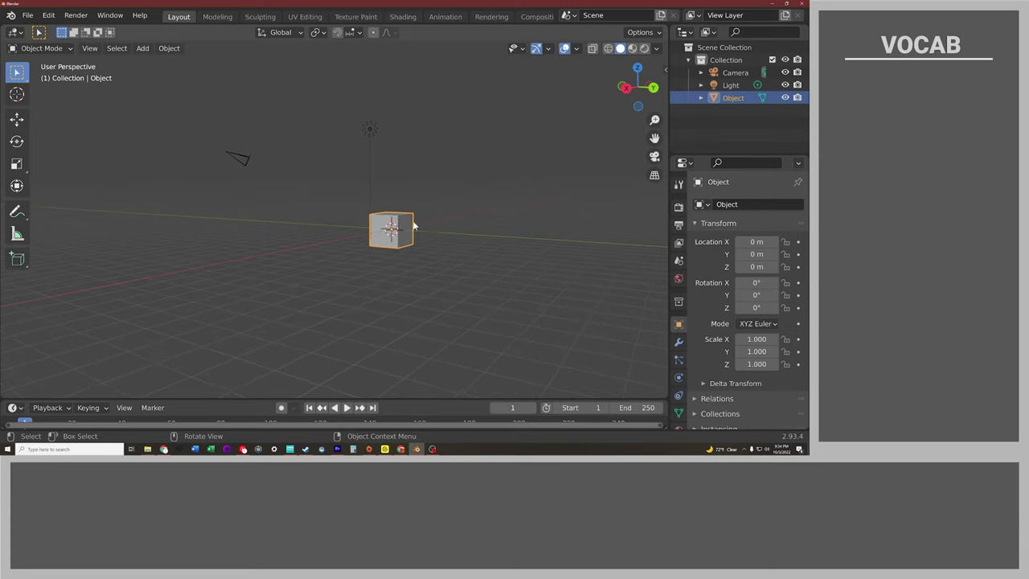
Examine the cube, light and camera together from low and high angles at a distance
scroll(413, 231, down, 5)
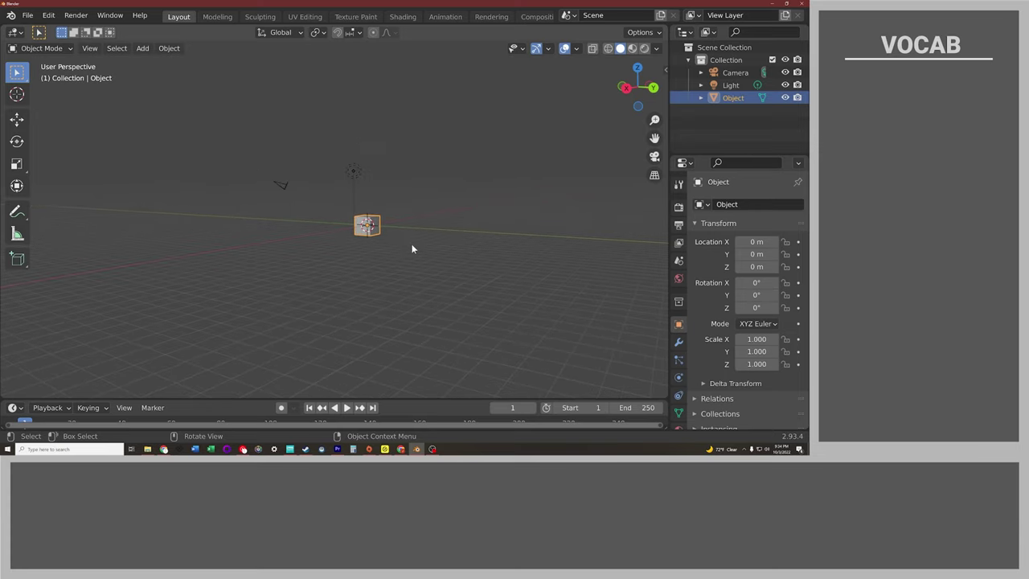
middle_drag(358, 162, 385, 229)
middle_drag(467, 226, 450, 211)
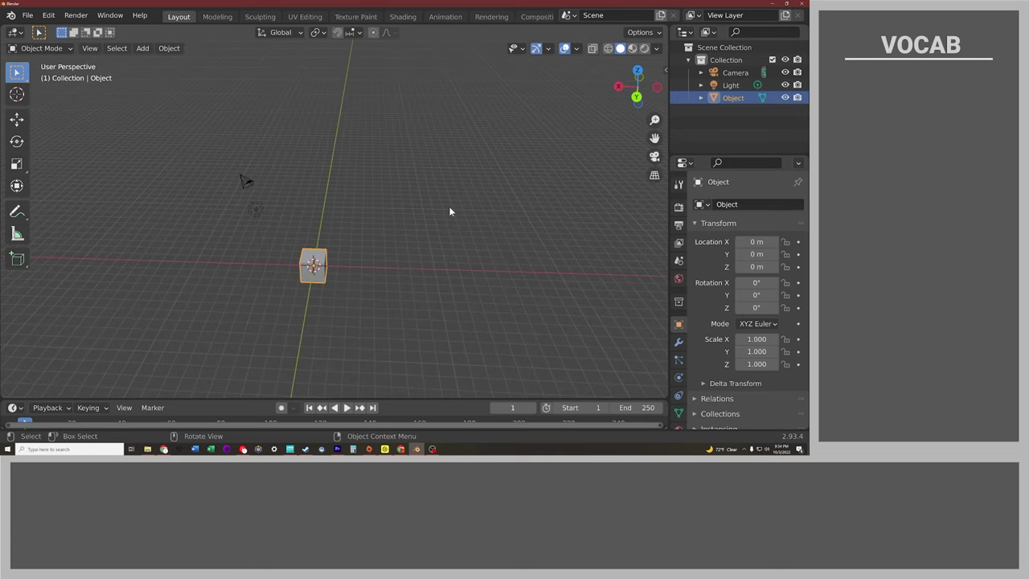
middle_drag(400, 220, 428, 213)
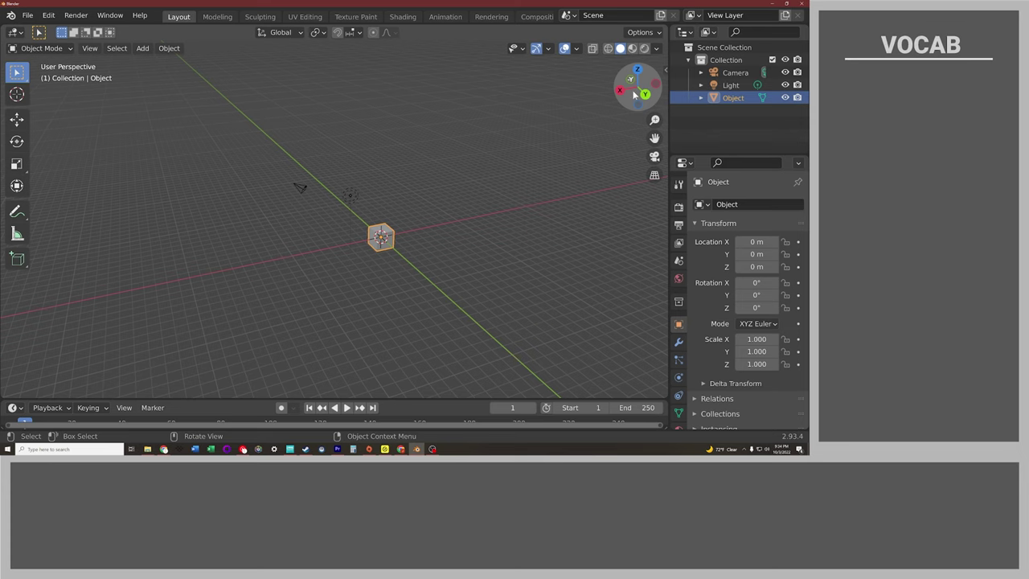
Examine the scene using the viewport's navigation gizmos for orbiting, panning and zooming
drag(633, 94, 621, 90)
drag(654, 137, 563, 181)
scroll(331, 224, down, 2)
scroll(331, 224, up, 3)
scroll(331, 224, down, 3)
scroll(330, 224, up, 1)
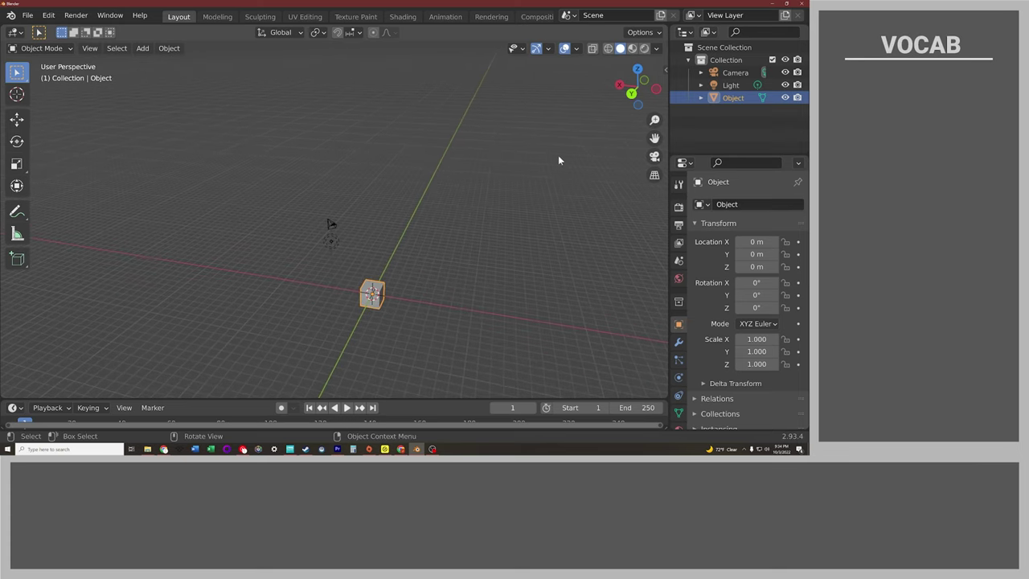
drag(633, 111, 425, 296)
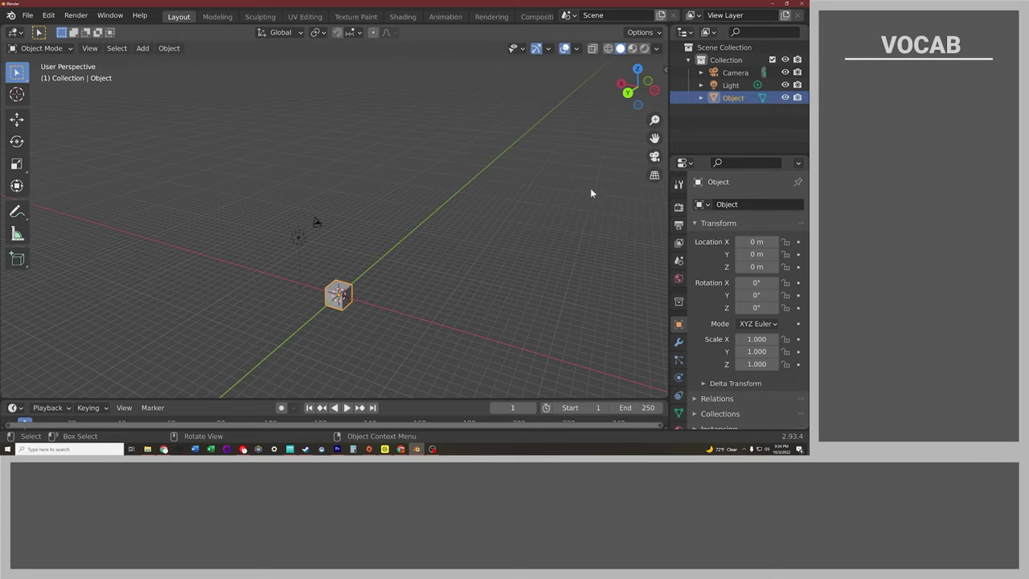
View the scene from the Back, X-axis and Top orthographic viewpoints, then orbit back to a perspective view
click(630, 94)
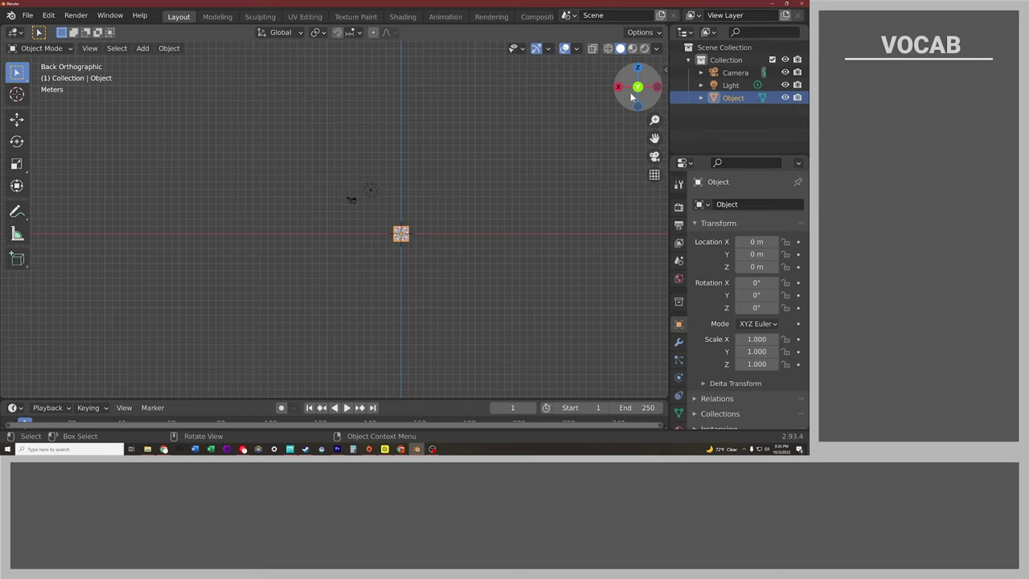
click(619, 87)
click(639, 70)
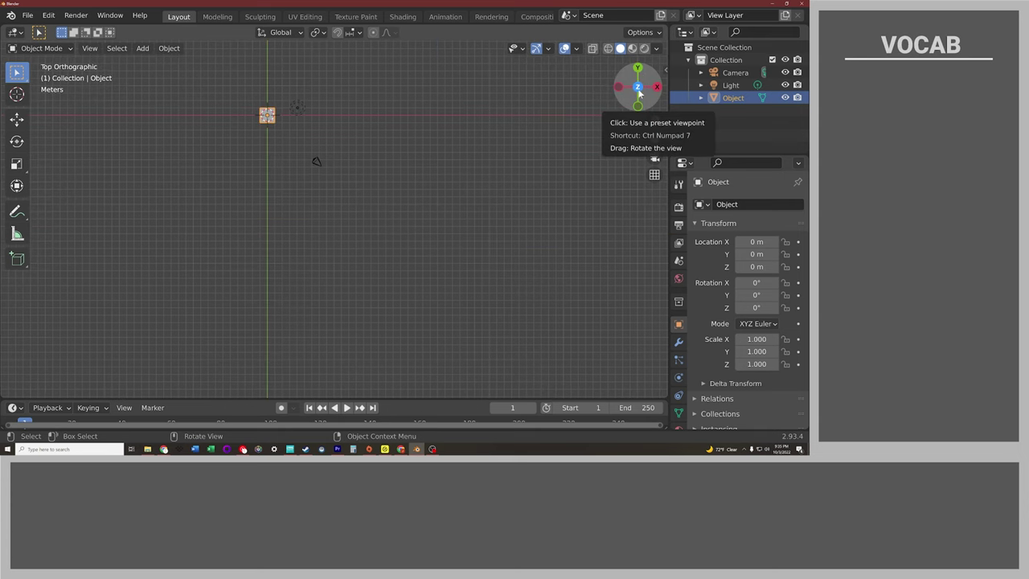
mouse_move(639, 93)
mouse_down()
mouse_move(643, 111)
mouse_move(636, 97)
mouse_up()
scroll(409, 129, up, 5)
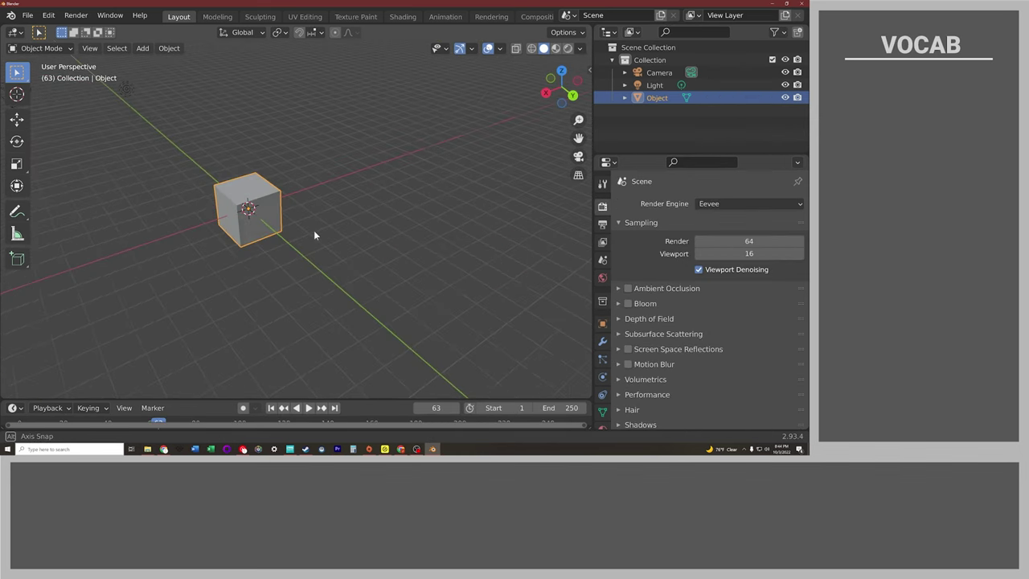
Toggle repeatedly between the camera view and the user perspective, finishing in the user perspective
middle_drag(315, 233, 421, 249)
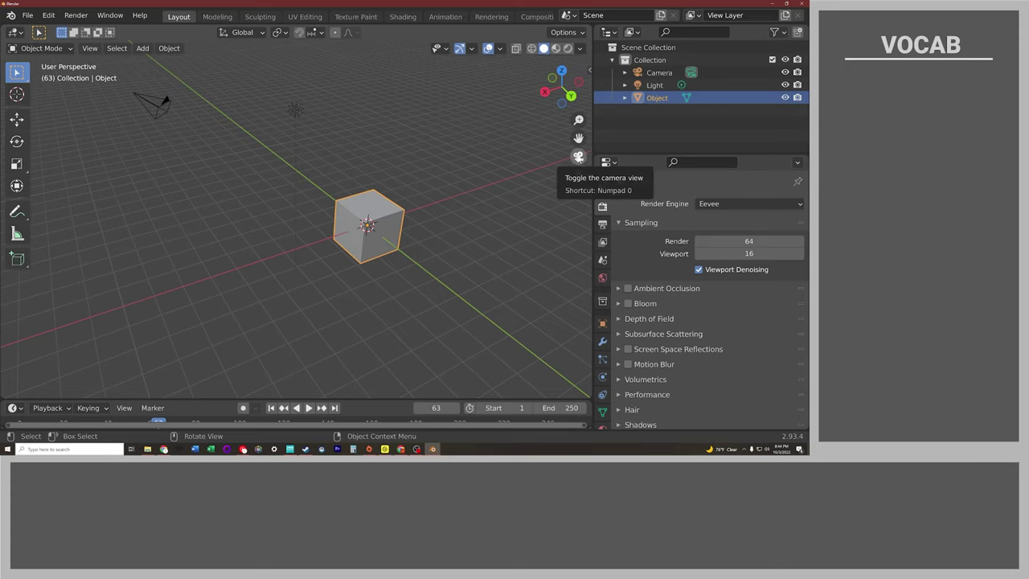
click(578, 157)
click(578, 157)
click(578, 157)
click(578, 157)
click(578, 157)
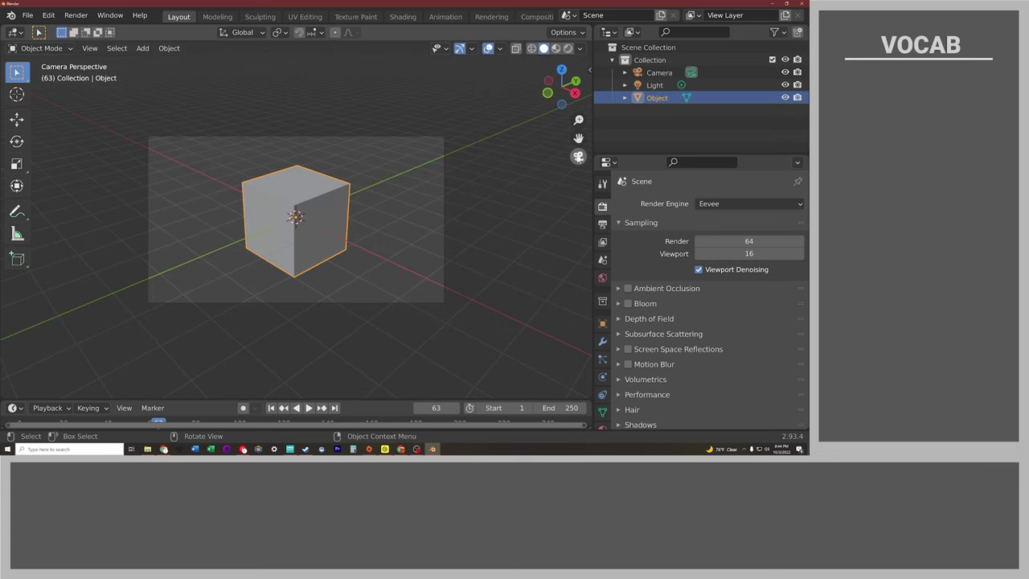
click(578, 157)
click(578, 156)
click(579, 157)
click(578, 157)
click(578, 157)
click(578, 156)
click(578, 157)
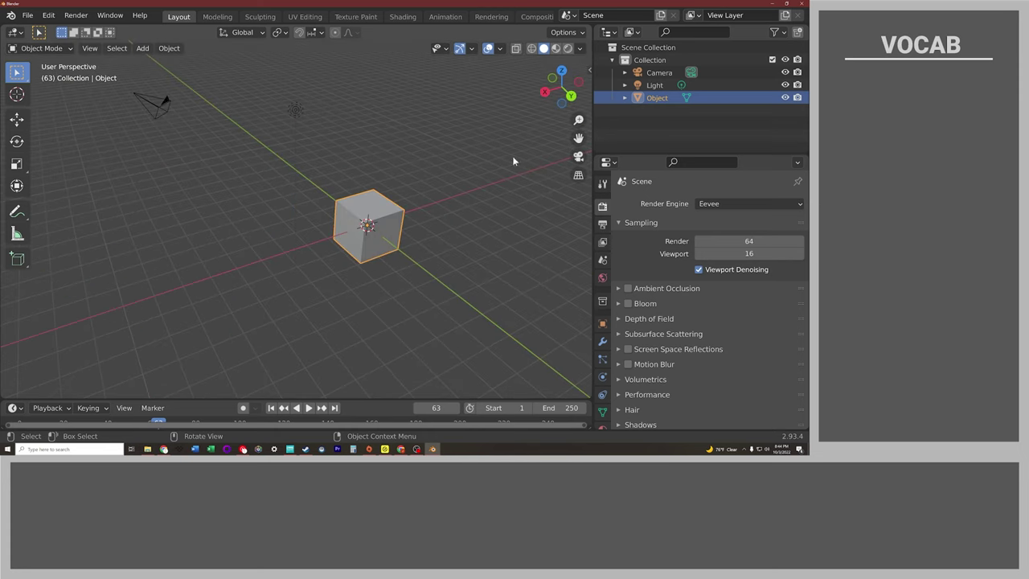
Select the camera and the light in turn and examine where they sit relative to the cube
click(164, 106)
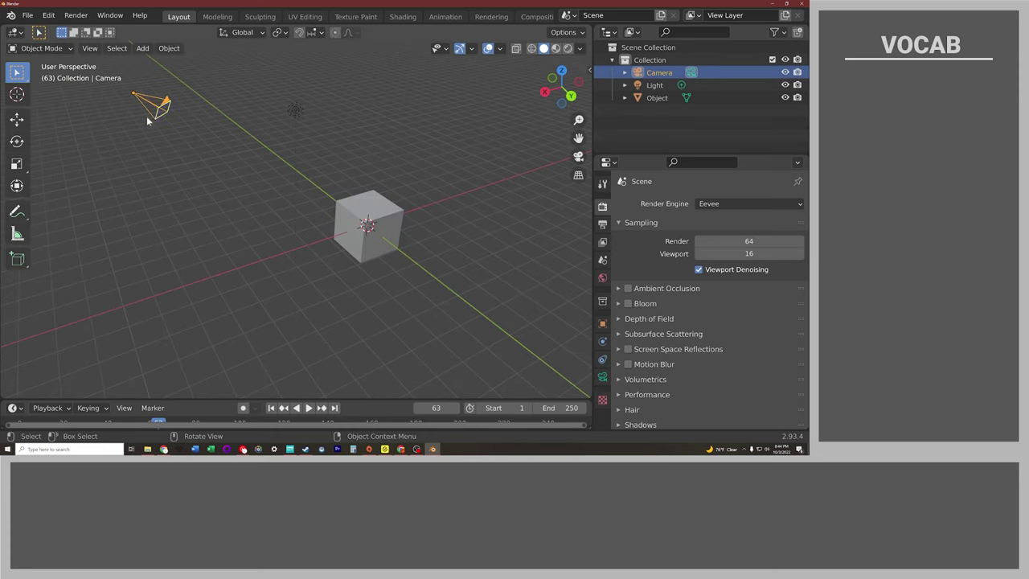
click(297, 111)
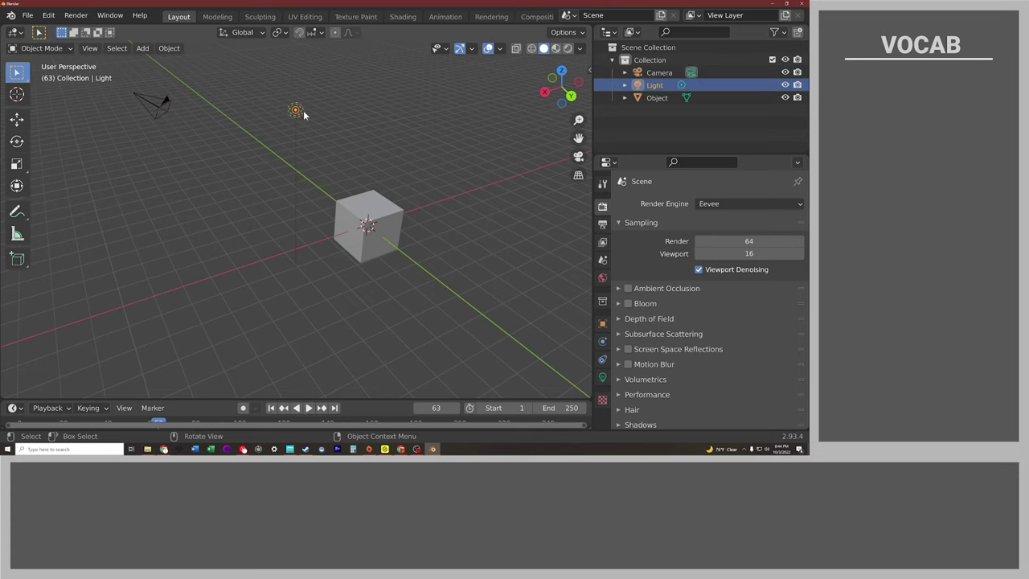
mouse_move(319, 143)
middle_down()
mouse_move(233, 156)
mouse_move(126, 140)
mouse_move(438, 156)
mouse_move(340, 161)
mouse_move(325, 144)
middle_up()
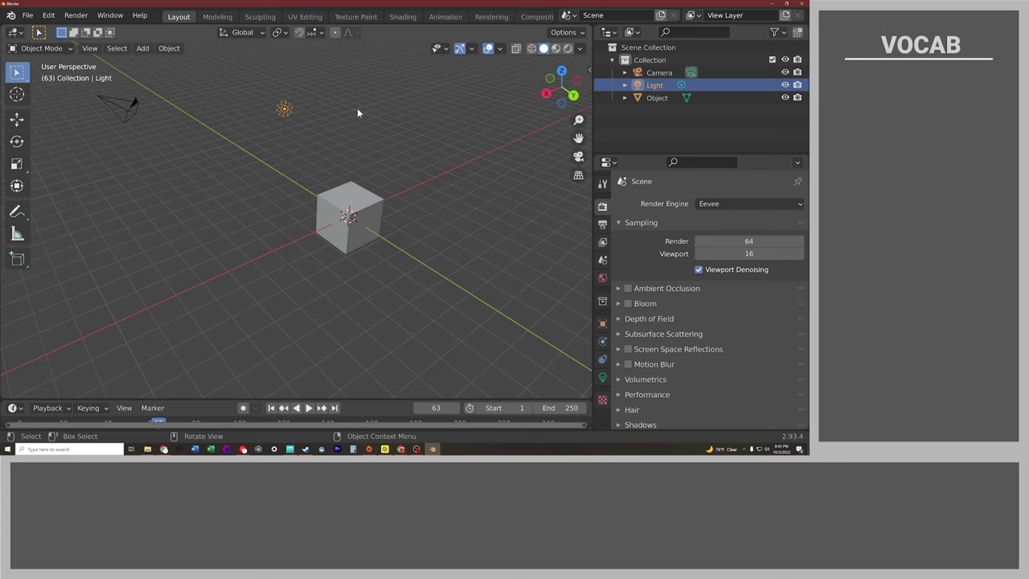
middle_drag(345, 112, 179, 127)
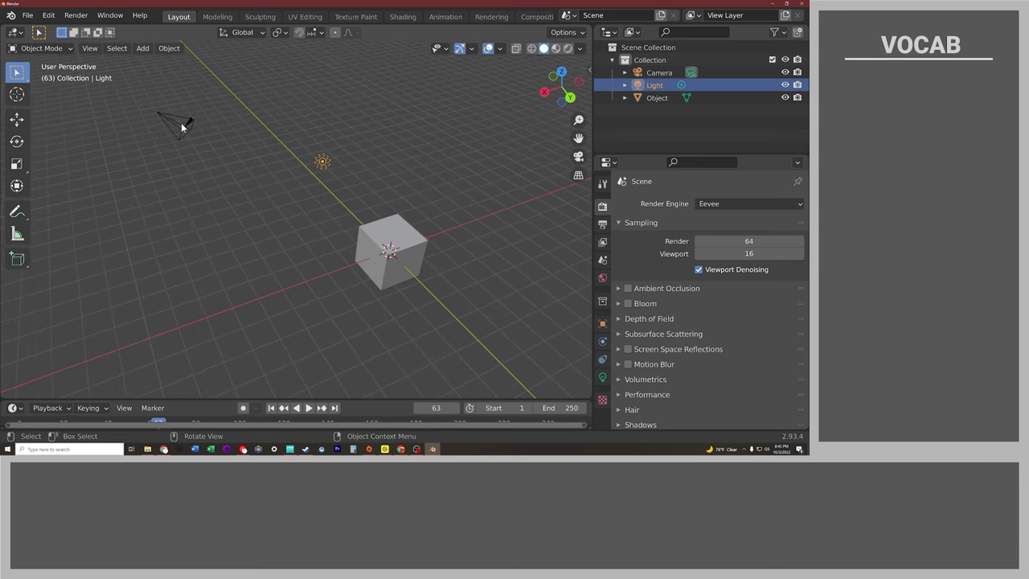
click(182, 124)
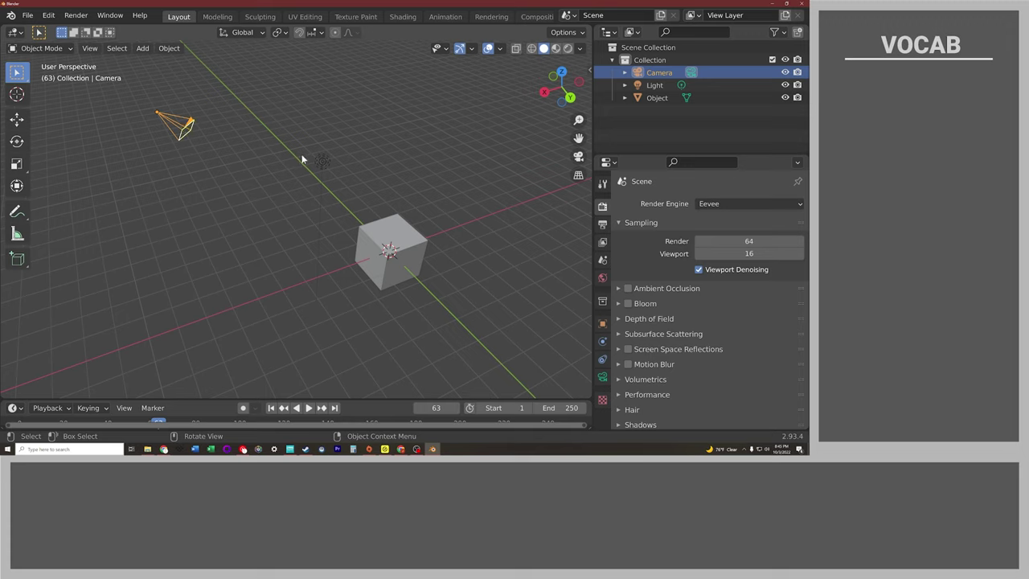
click(325, 165)
click(190, 133)
click(325, 164)
Delete the camera and the light from the scene, leaving the cube
click(177, 130)
middle_drag(248, 148, 188, 153)
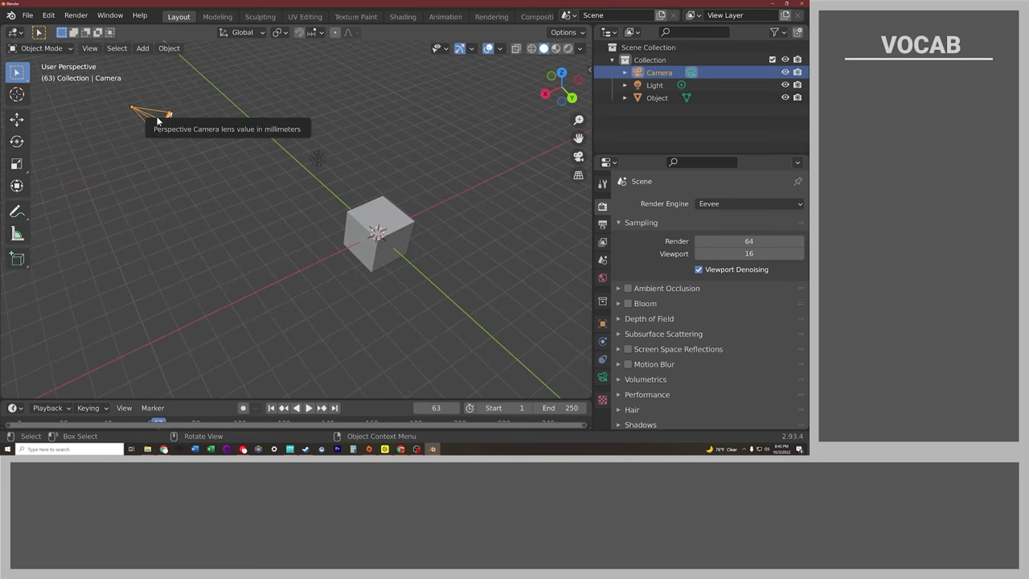
key(Delete)
click(318, 159)
key(Delete)
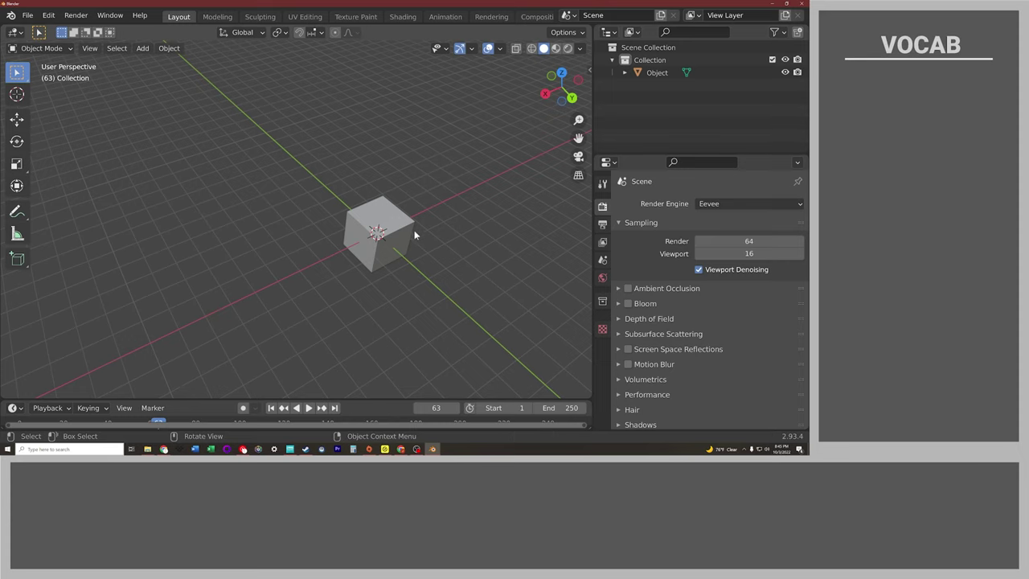
Select and deselect the cube directly in the viewport, then try a box selection around it
middle_drag(416, 236, 290, 174)
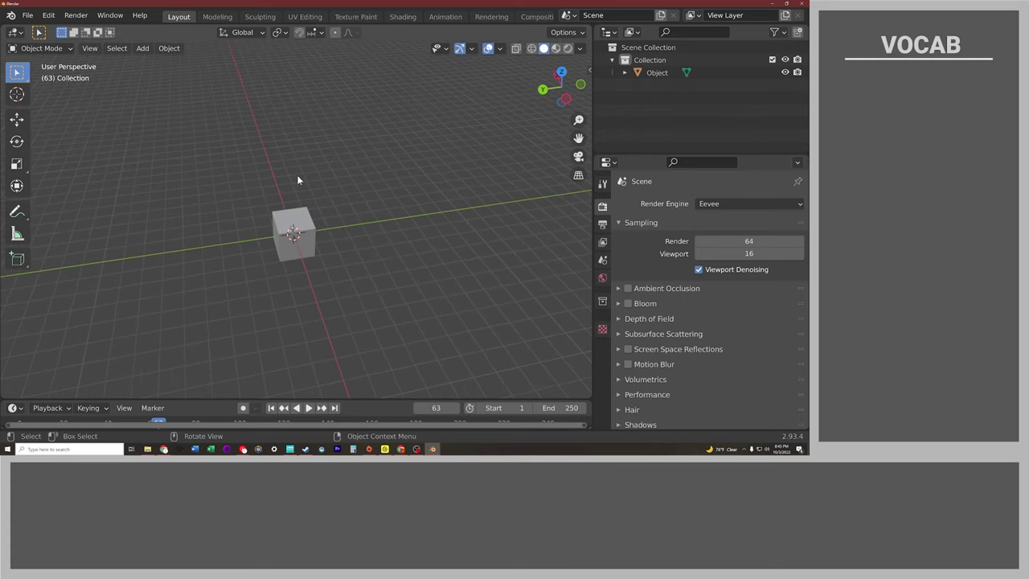
click(301, 214)
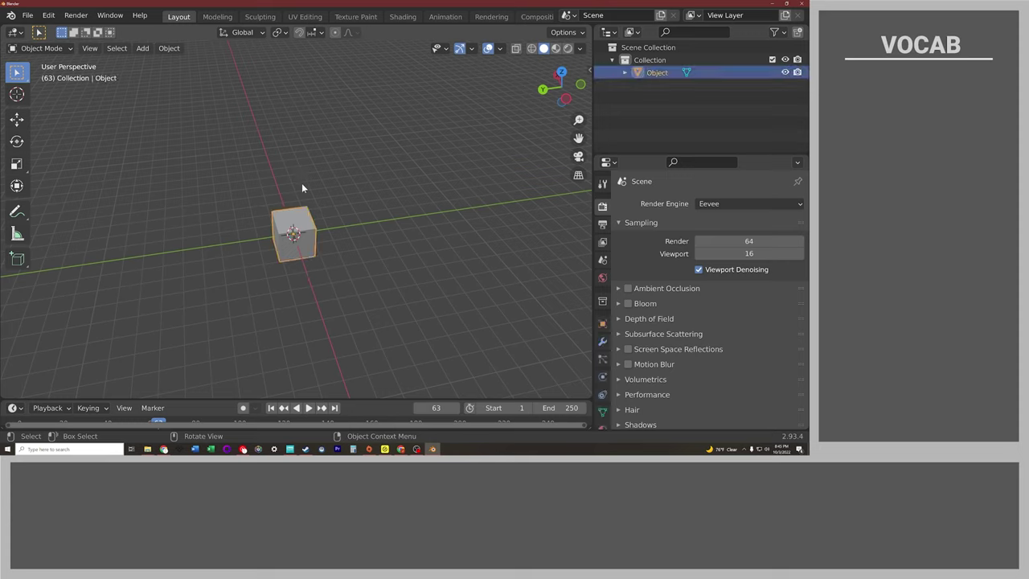
click(303, 186)
click(298, 215)
click(320, 208)
click(290, 219)
drag(206, 74, 559, 344)
Switch to the Select Lasso tool and try freehand selections around the cube and over empty space
mouse_move(17, 73)
mouse_down()
mouse_move(77, 126)
mouse_move(82, 158)
mouse_up()
mouse_move(223, 58)
mouse_down()
mouse_move(223, 141)
mouse_move(185, 240)
mouse_move(198, 318)
mouse_move(287, 375)
mouse_move(410, 339)
mouse_move(457, 248)
mouse_move(406, 180)
mouse_move(323, 142)
mouse_move(292, 52)
mouse_up()
drag(225, 55, 224, 54)
mouse_move(474, 83)
mouse_down()
mouse_move(400, 128)
mouse_move(222, 179)
mouse_move(136, 238)
mouse_move(114, 331)
mouse_move(238, 371)
mouse_move(397, 356)
mouse_move(464, 251)
mouse_move(527, 194)
mouse_move(558, 121)
mouse_move(530, 78)
mouse_move(496, 62)
mouse_move(472, 71)
mouse_up()
mouse_move(396, 104)
mouse_down()
mouse_move(370, 257)
mouse_move(276, 342)
mouse_move(407, 415)
mouse_move(500, 312)
mouse_move(458, 209)
mouse_move(480, 147)
mouse_move(426, 104)
mouse_up()
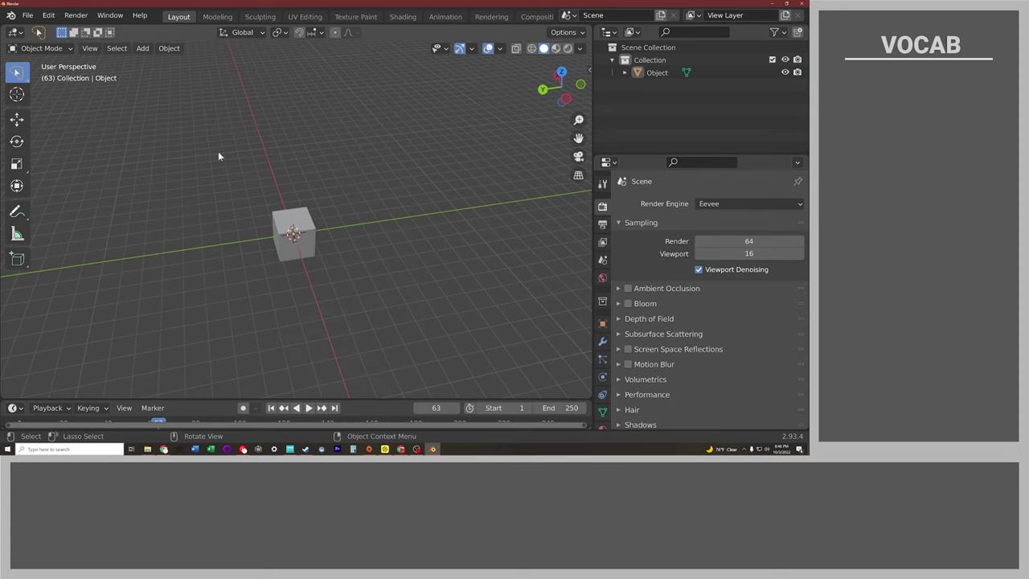
Switch to the Select Circle tool with radius 25 and try selecting and deselecting the cube with it
click(16, 72)
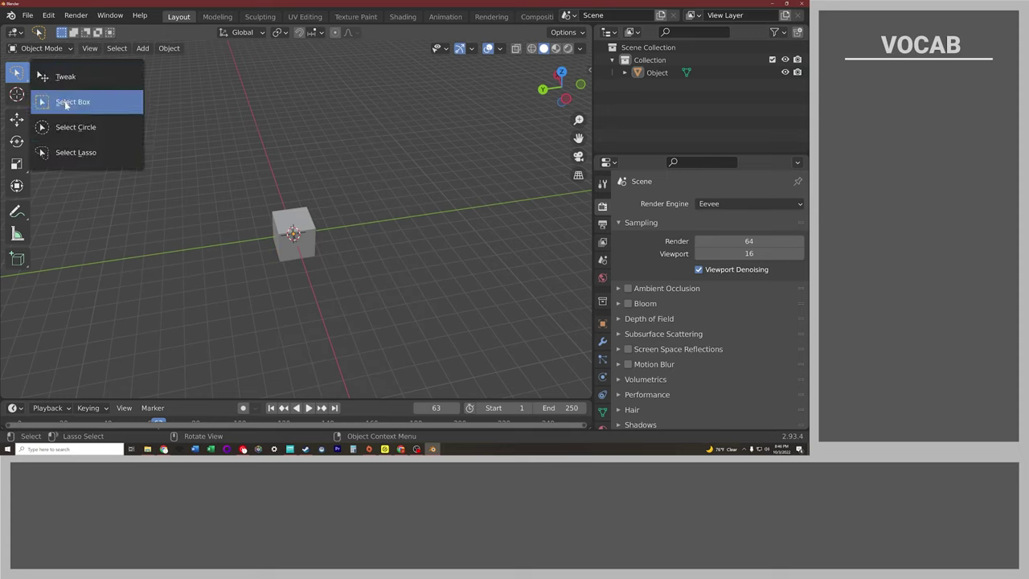
click(76, 137)
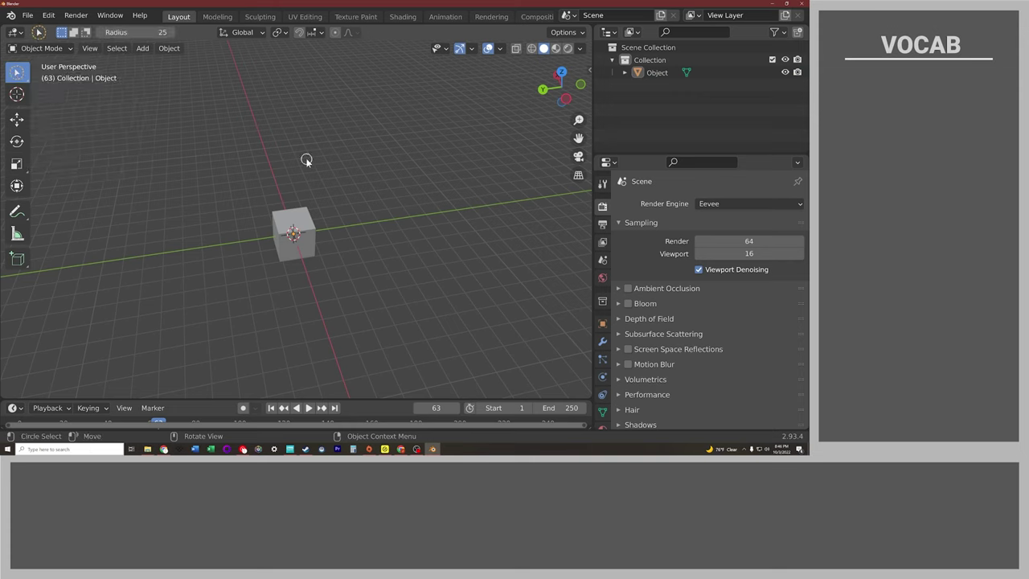
click(298, 232)
mouse_move(214, 268)
mouse_down()
mouse_move(117, 273)
mouse_move(115, 264)
mouse_move(228, 242)
mouse_up()
drag(427, 184, 247, 252)
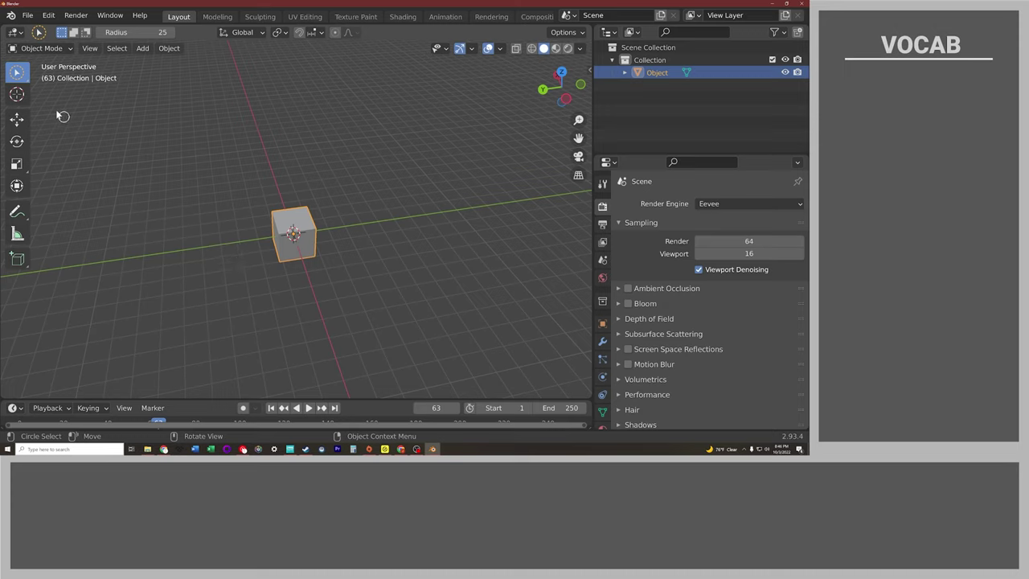
Switch back to the Select Box tool and select the cube
click(24, 75)
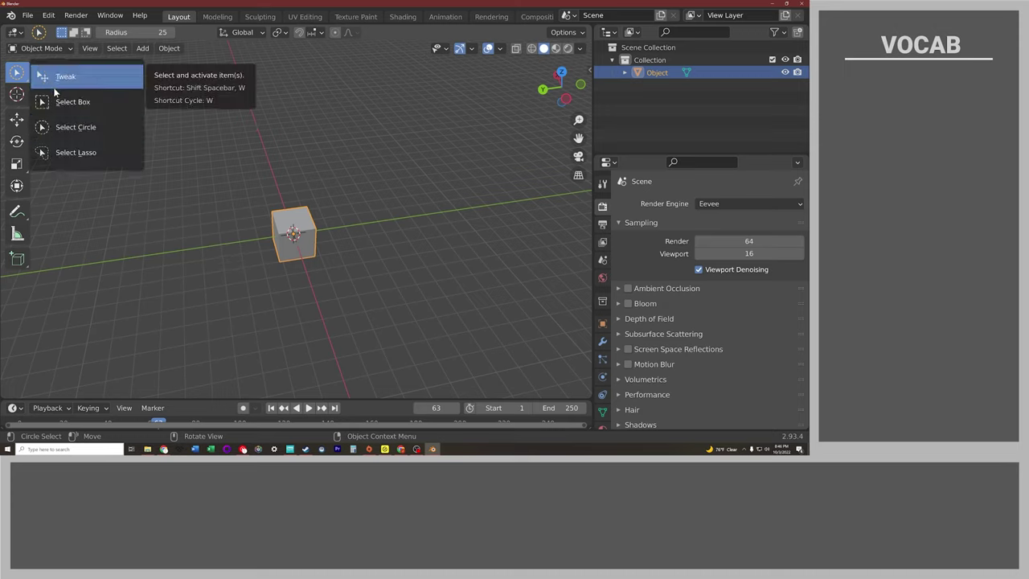
click(55, 98)
click(14, 77)
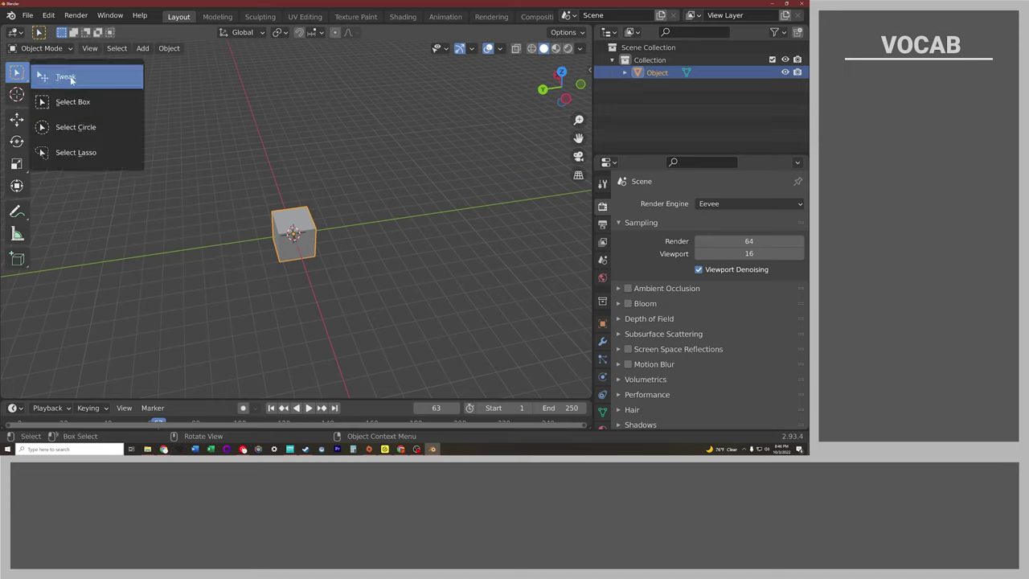
click(362, 214)
click(297, 221)
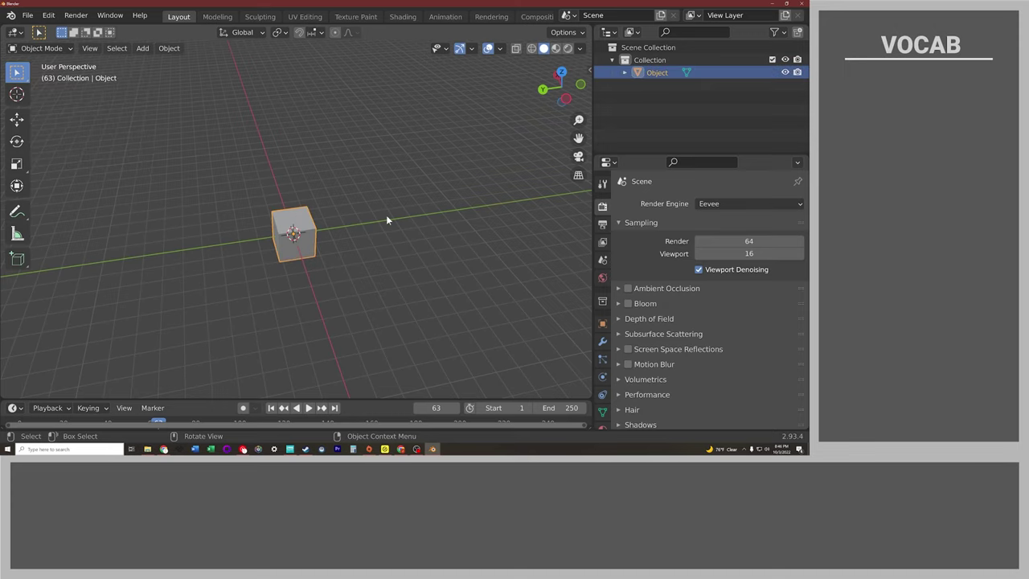
middle_drag(329, 232, 338, 211)
scroll(339, 212, up, 2)
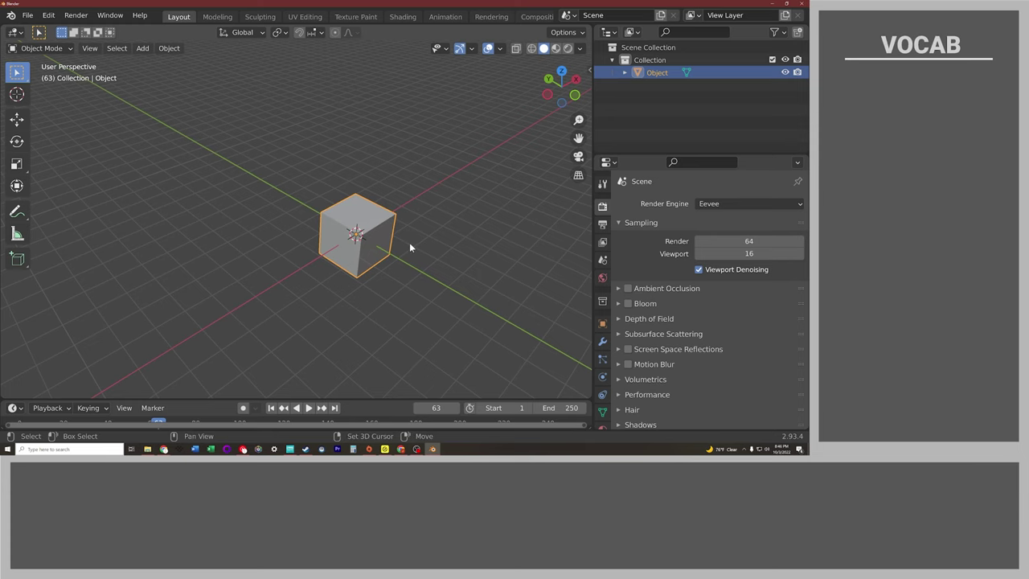
Switch to the Move tool and try moving the cube along the Y axis, then undo the move
shift+middle_drag(409, 242, 325, 240)
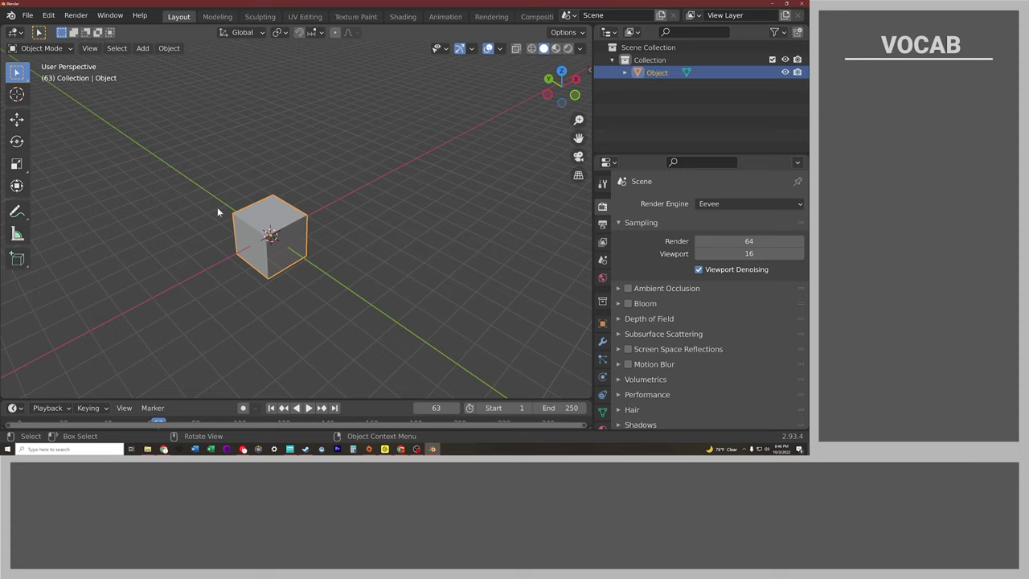
click(16, 119)
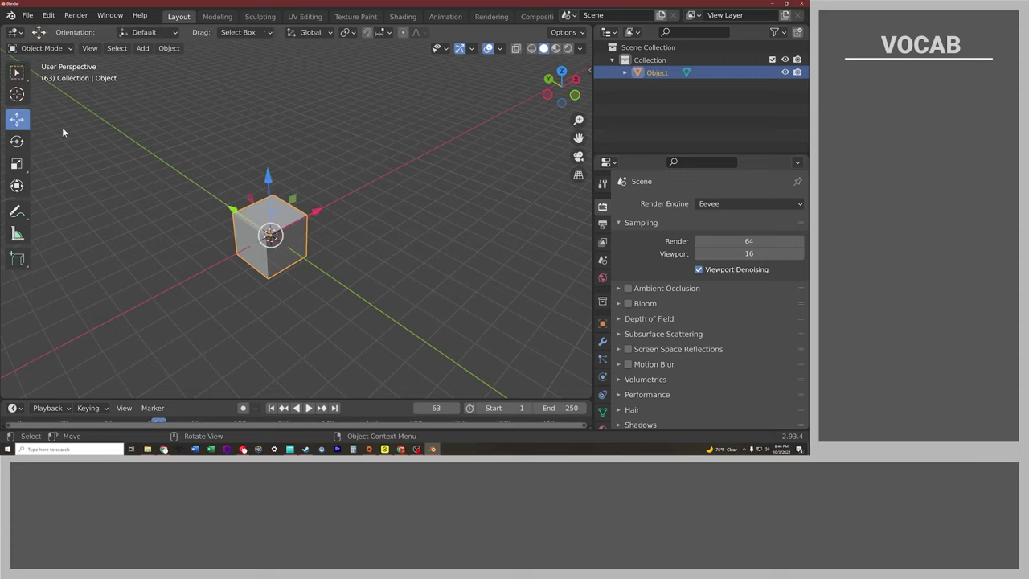
alt+middle_drag(283, 240, 572, 200)
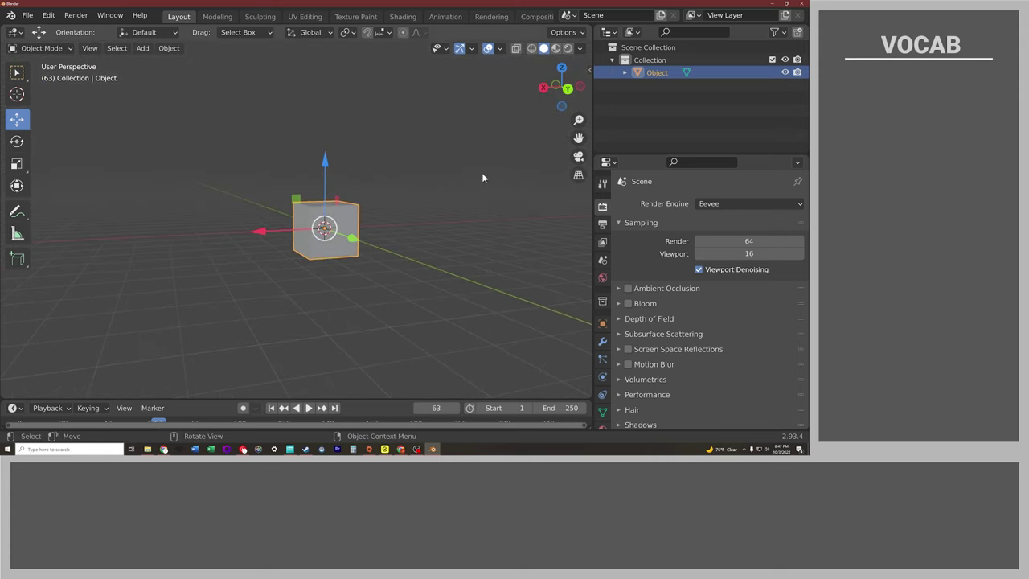
middle_drag(430, 191, 374, 239)
drag(374, 240, 317, 253)
key(ctrl+z)
Try moving the cube about 5.7 m along the X axis and about 5.7 m along the Z axis, cancelling each move
key(g)
key(x)
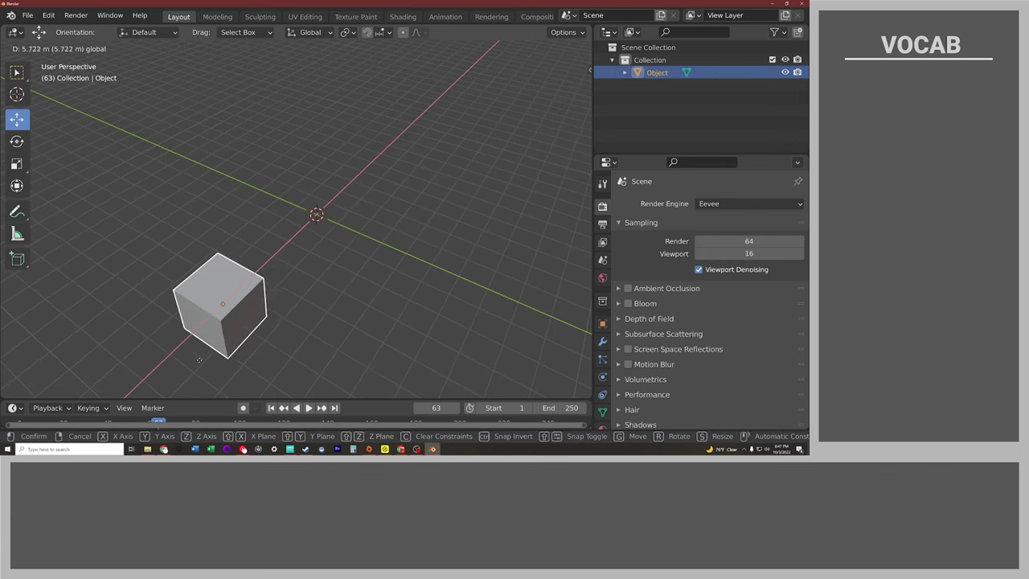
right_click(306, 207)
key(g)
key(z)
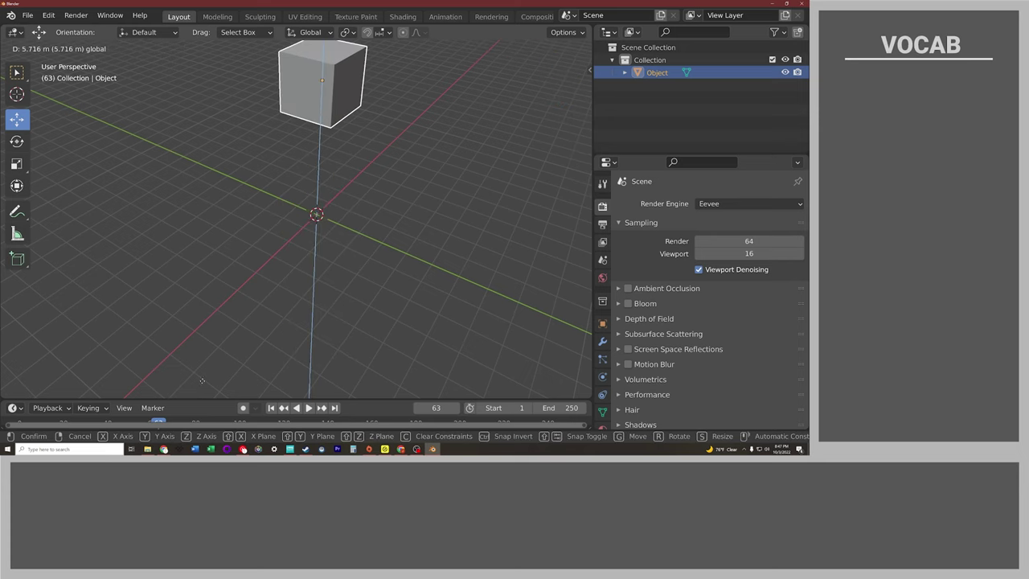
right_click(307, 330)
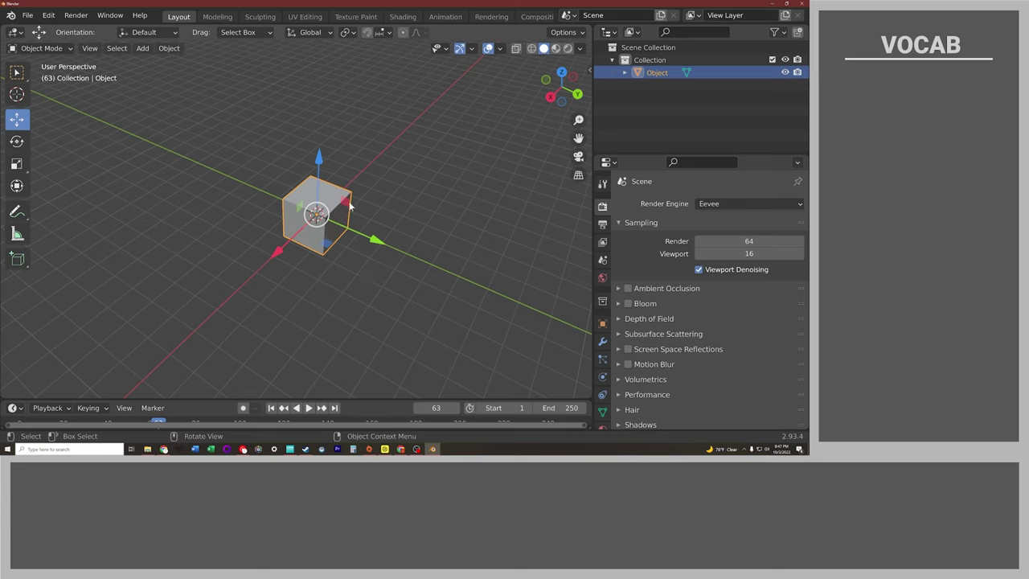
Try moving the cube within the YZ, XY and XZ planes in turn, reverting each move
key(g)
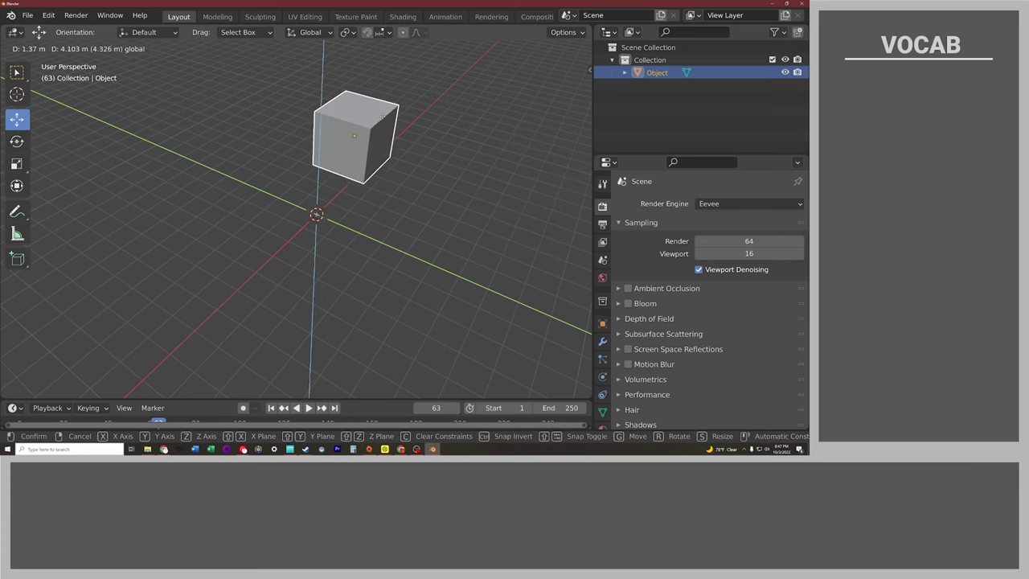
click(409, 128)
key(ctrl+z)
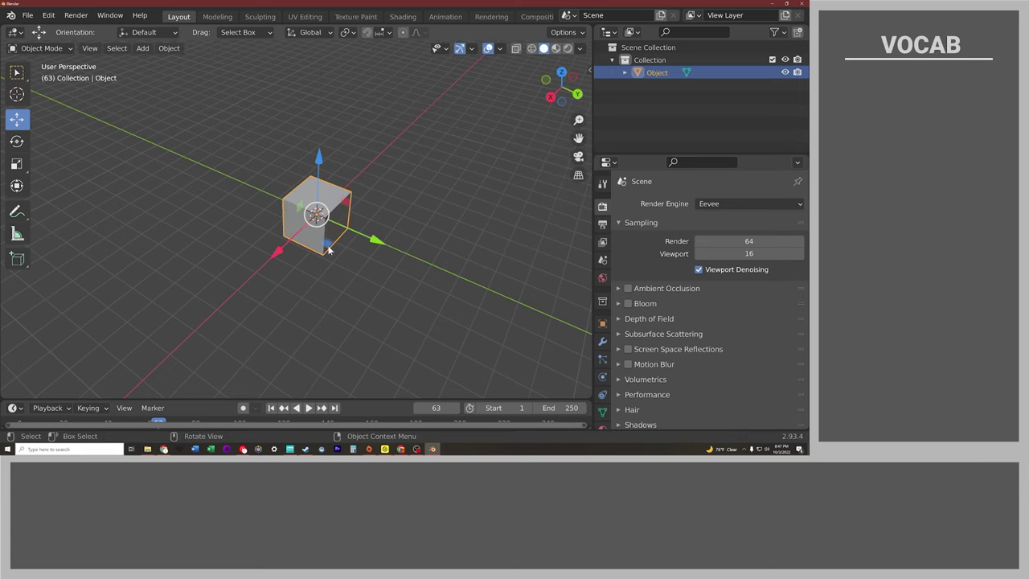
key(g)
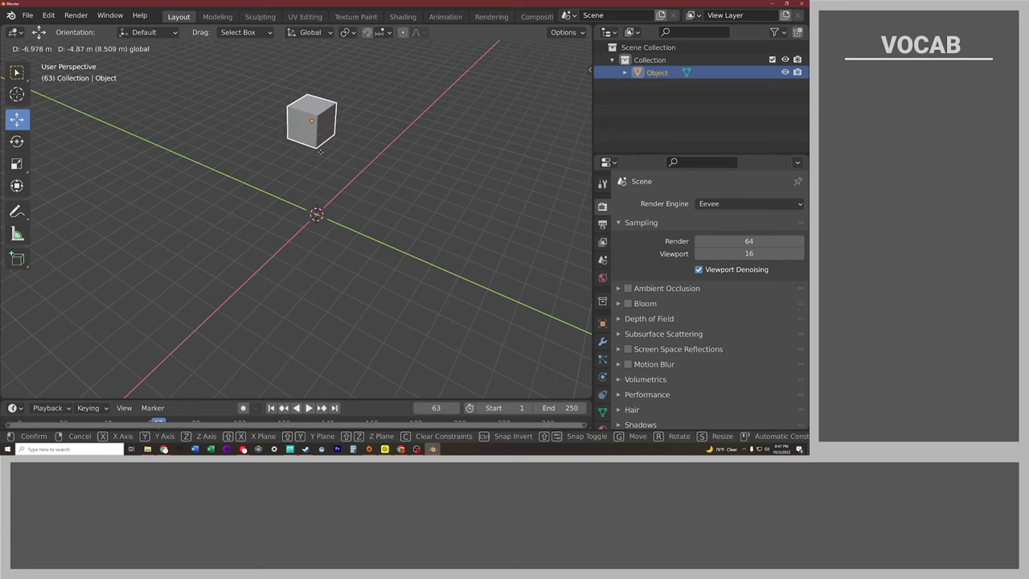
click(266, 243)
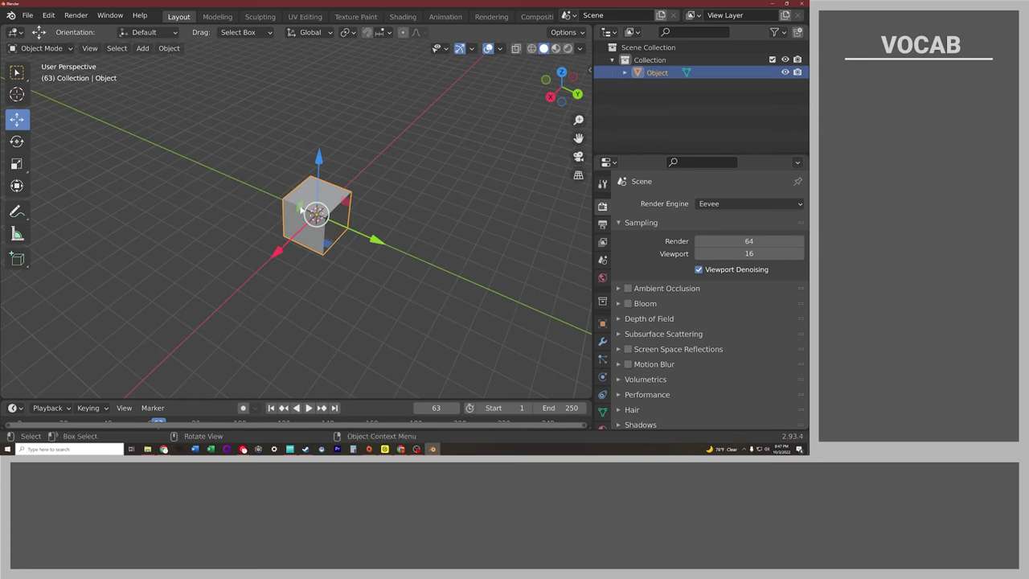
key(g)
key(shift+x)
click(217, 120)
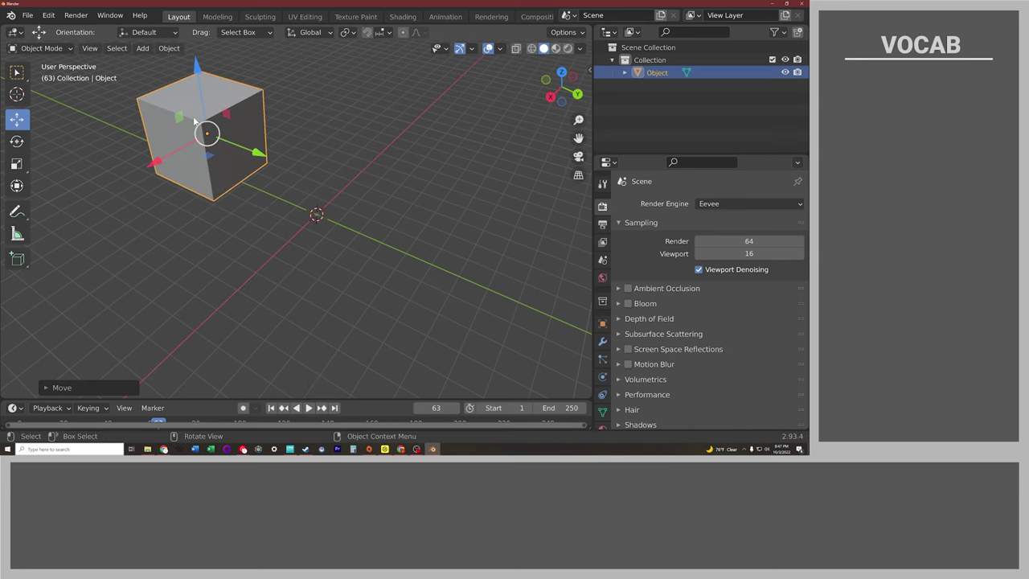
key(ctrl+z)
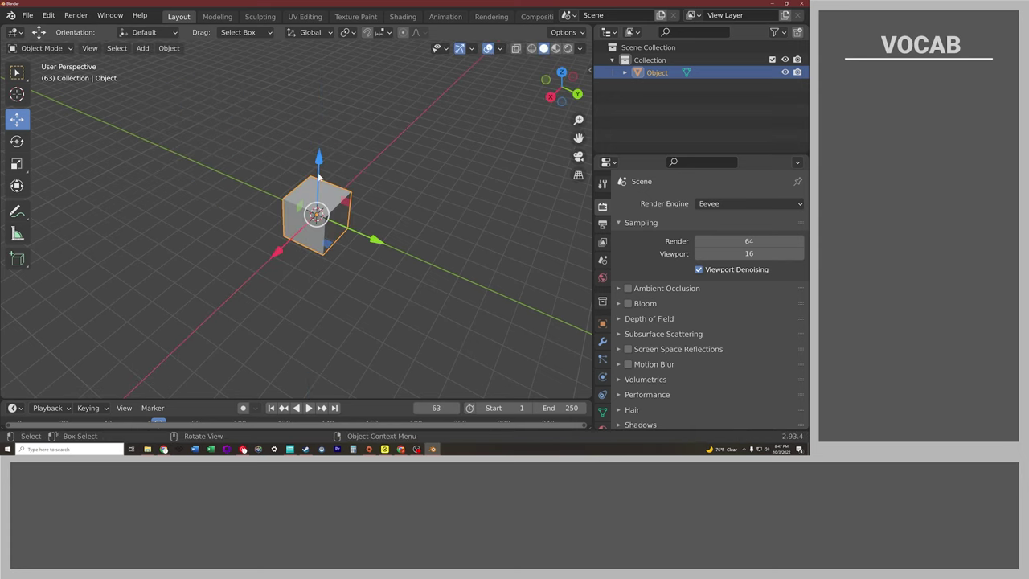
Deselect the cube, return to the Select Box tool and select the cube again
middle_drag(353, 246, 382, 229)
click(382, 229)
key(w)
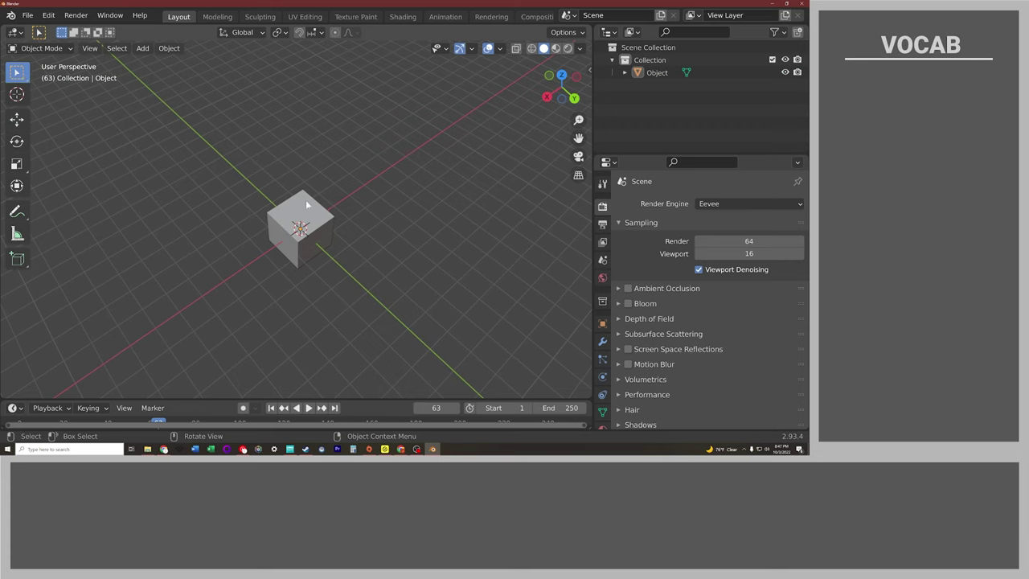
click(306, 202)
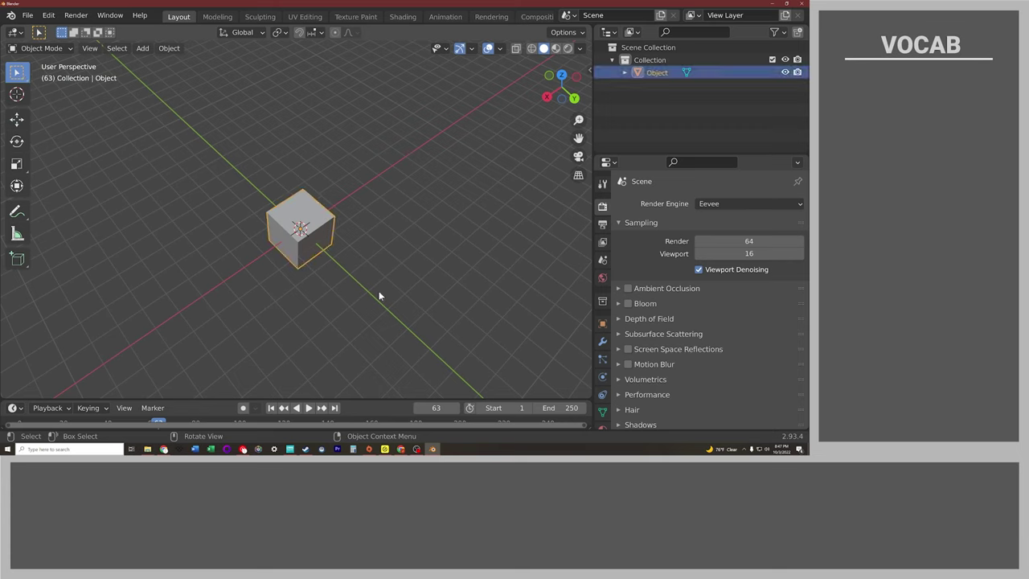
Move the cube freely, without any axis constraint, to three different positions in the viewport
key(g)
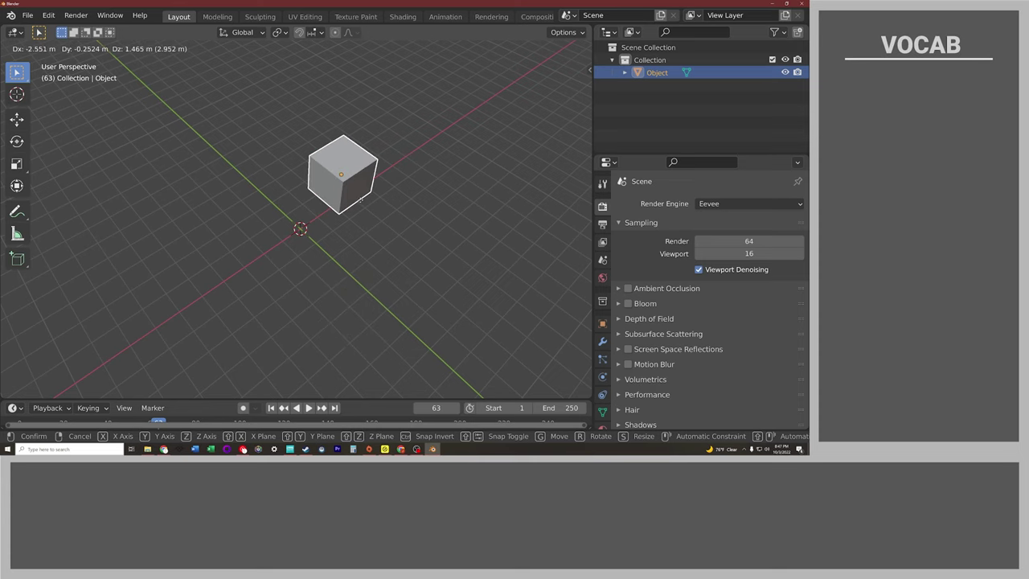
click(450, 184)
middle_drag(449, 217, 373, 153)
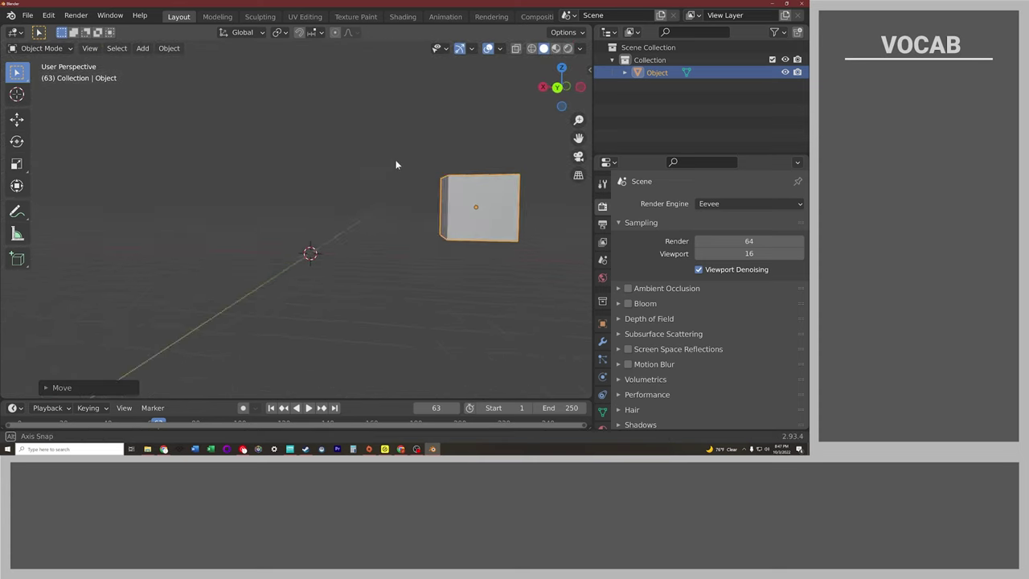
middle_drag(398, 166, 501, 206)
key(g)
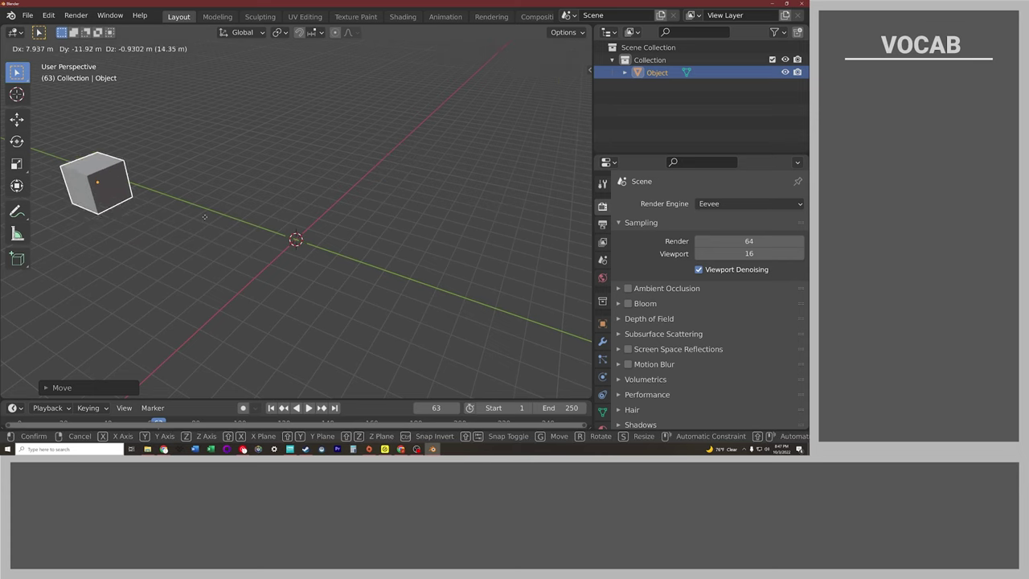
click(203, 214)
middle_drag(203, 214, 330, 217)
key(g)
click(448, 292)
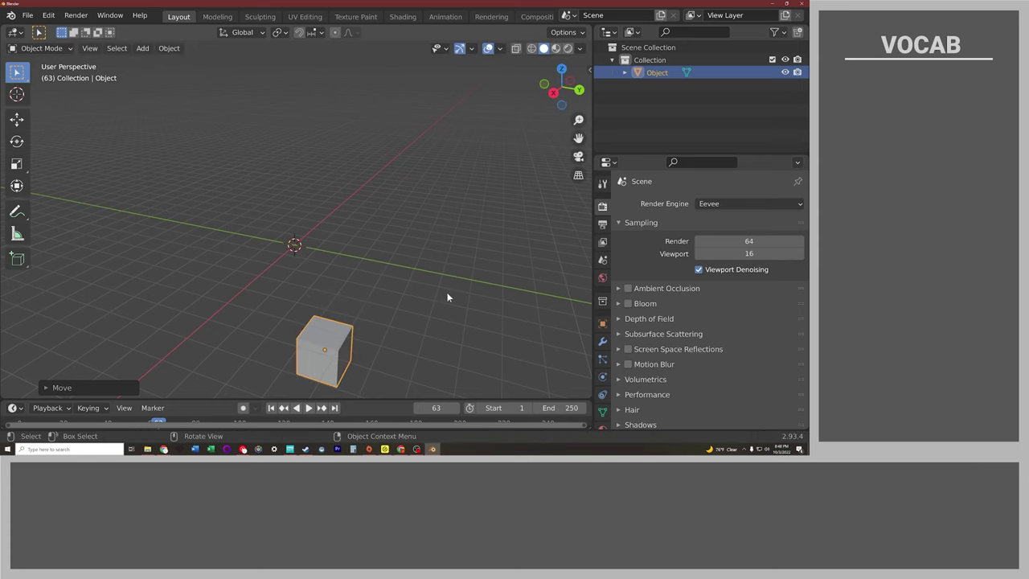
Undo the three free moves of the cube
middle_drag(448, 292, 331, 276)
key(ctrl+z)
key(ctrl+z)
key(ctrl+z)
Move the cube one axis at a time, constrained to global X, Y and Z in turn
key(g)
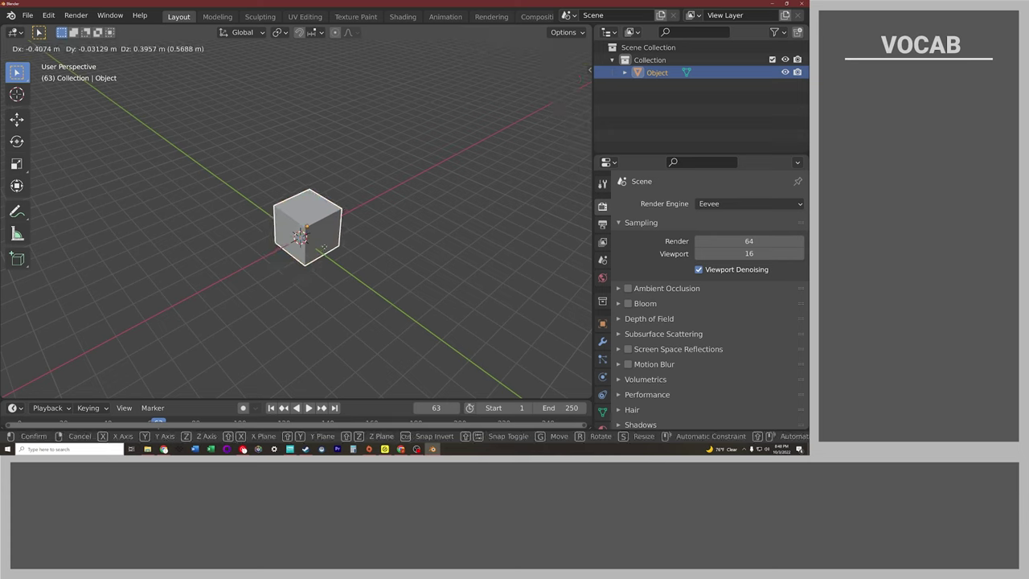
key(x)
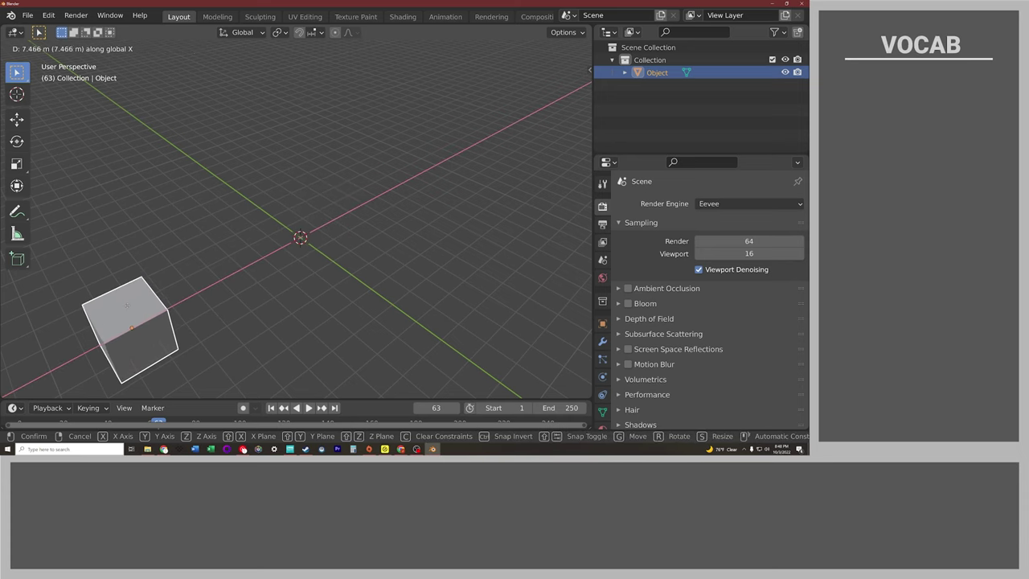
click(184, 248)
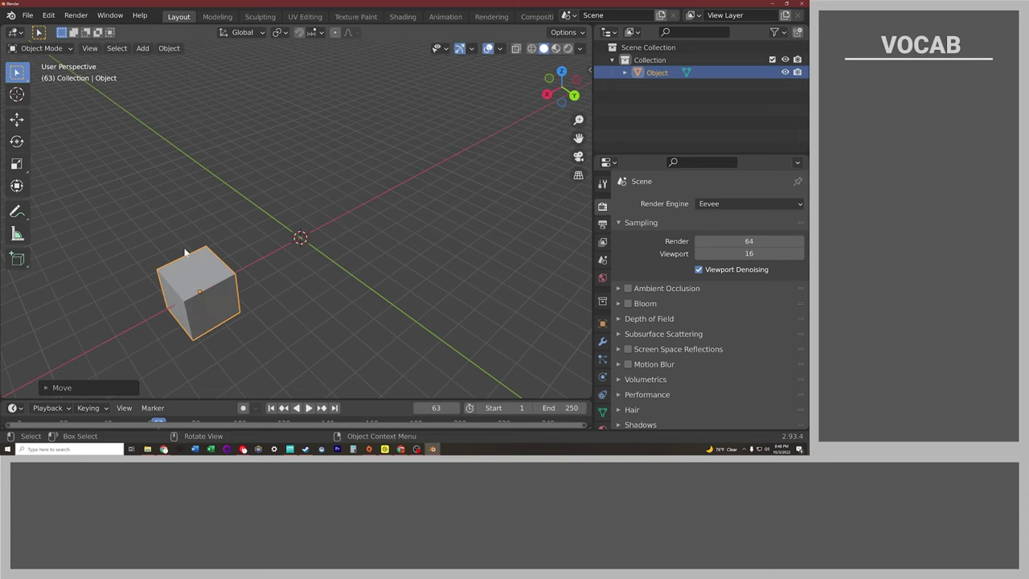
key(g)
key(y)
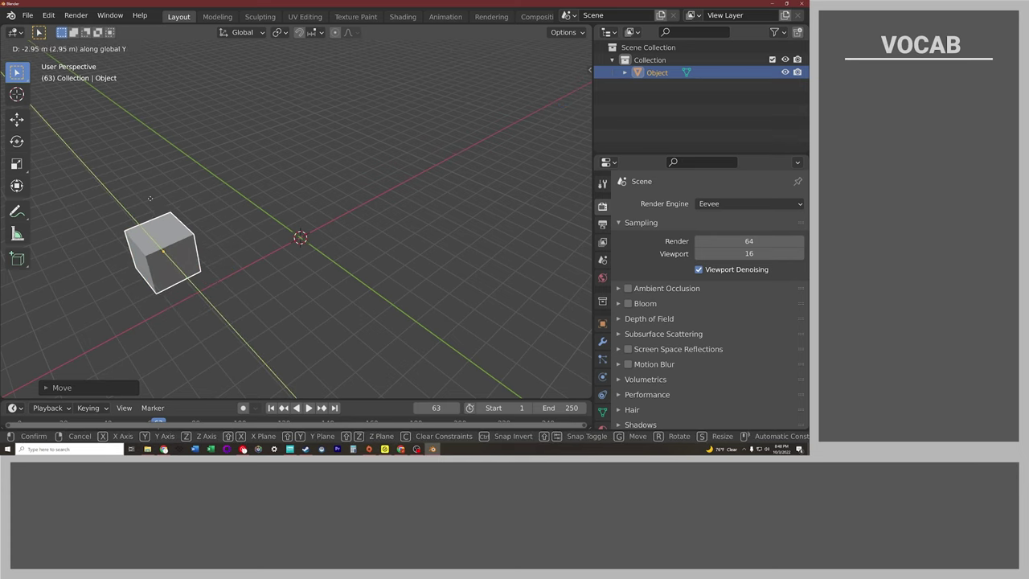
click(41, 163)
key(g)
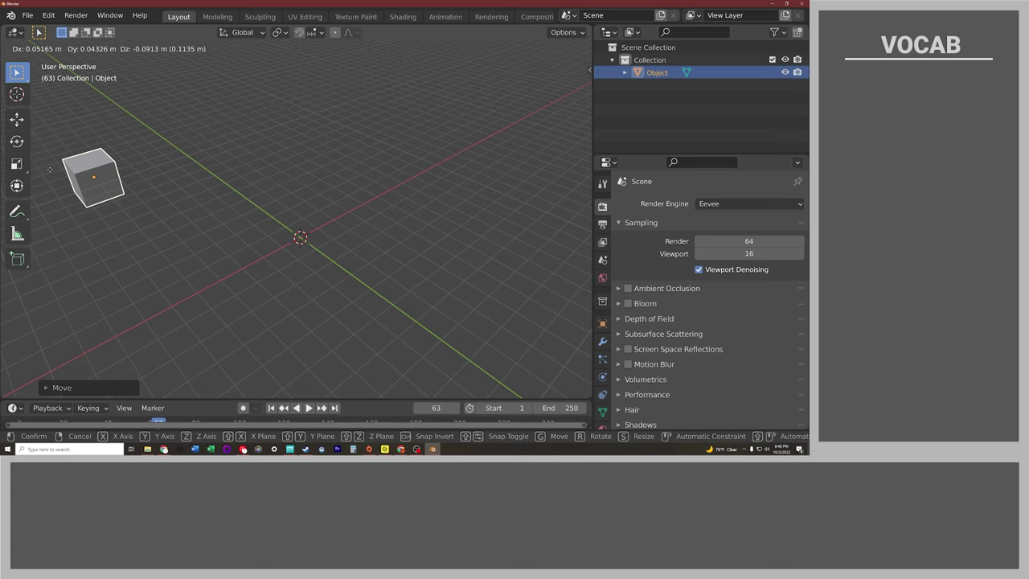
key(z)
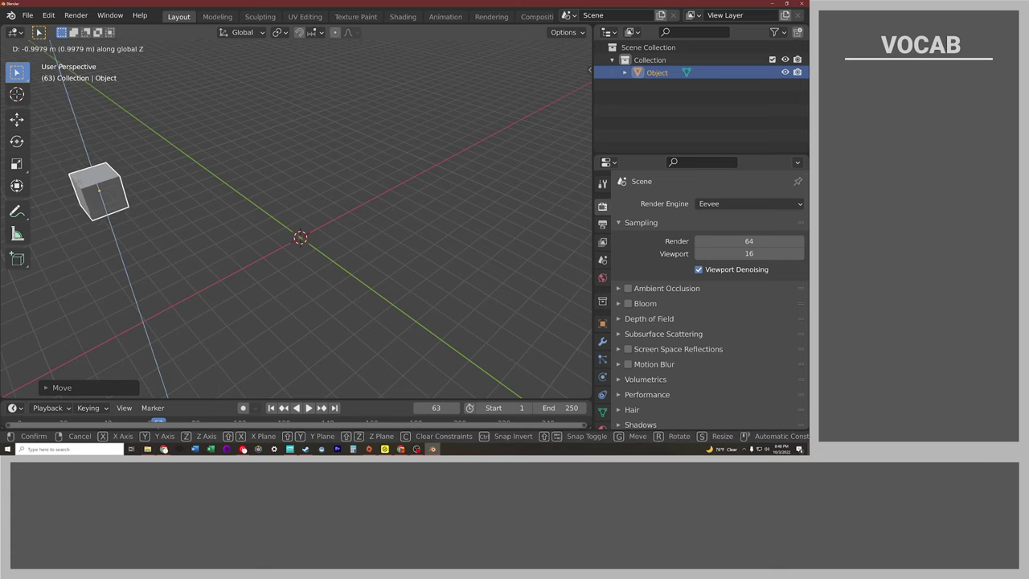
click(74, 250)
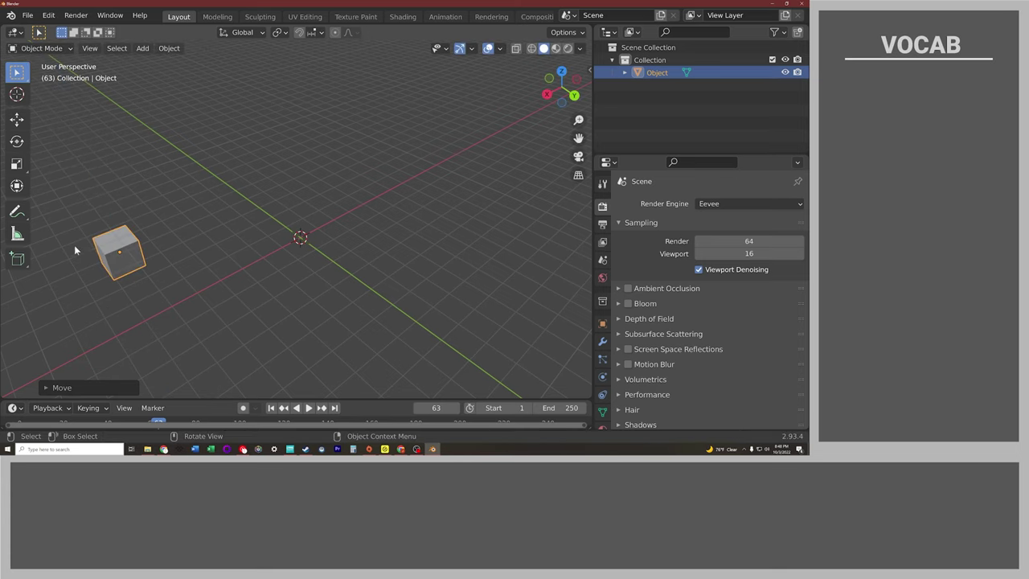
Undo the axis-constrained moves of the cube
middle_drag(132, 238, 204, 264)
key(ctrl+z)
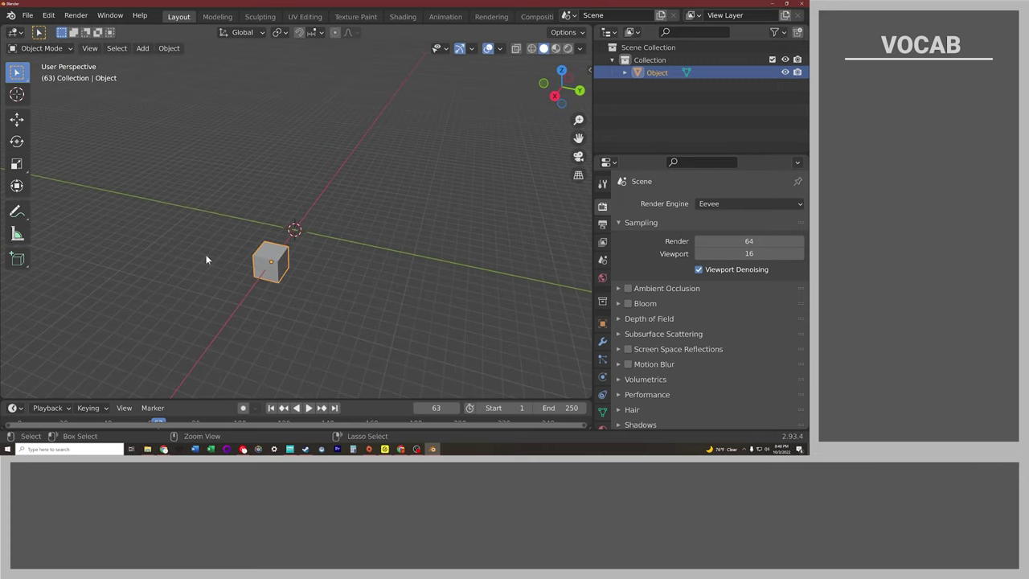
key(ctrl+z)
Switch to the Rotate tool and try rotating the cube about the Y axis, then revert the rotation
middle_drag(326, 236, 309, 207)
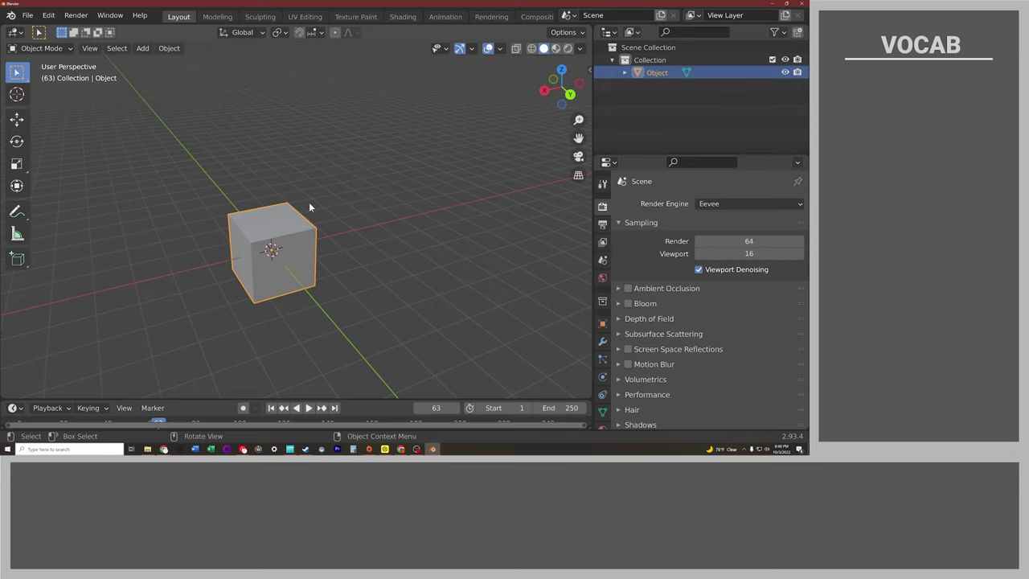
ctrl+middle_drag(308, 233, 330, 228)
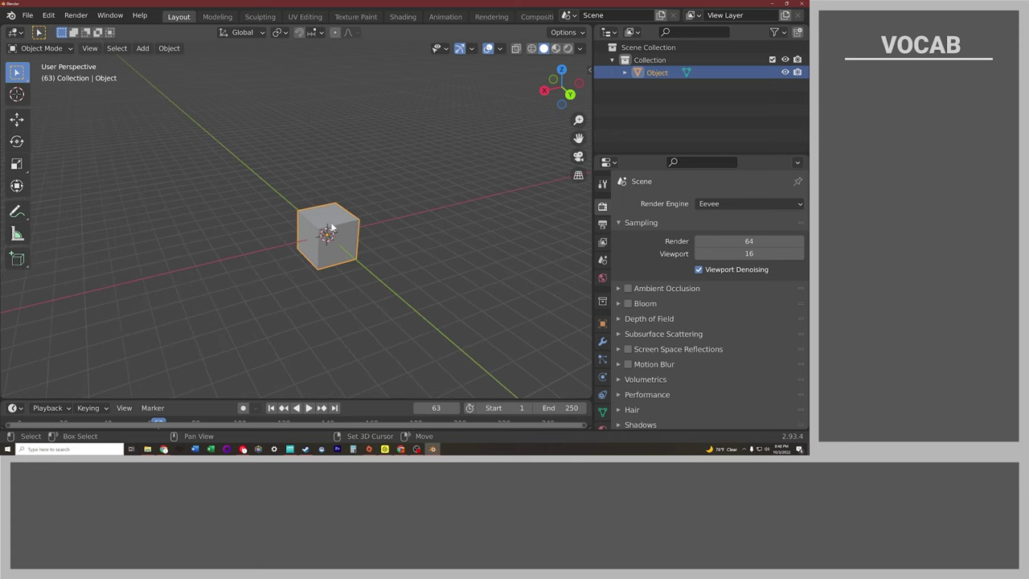
click(17, 141)
middle_drag(246, 177, 236, 200)
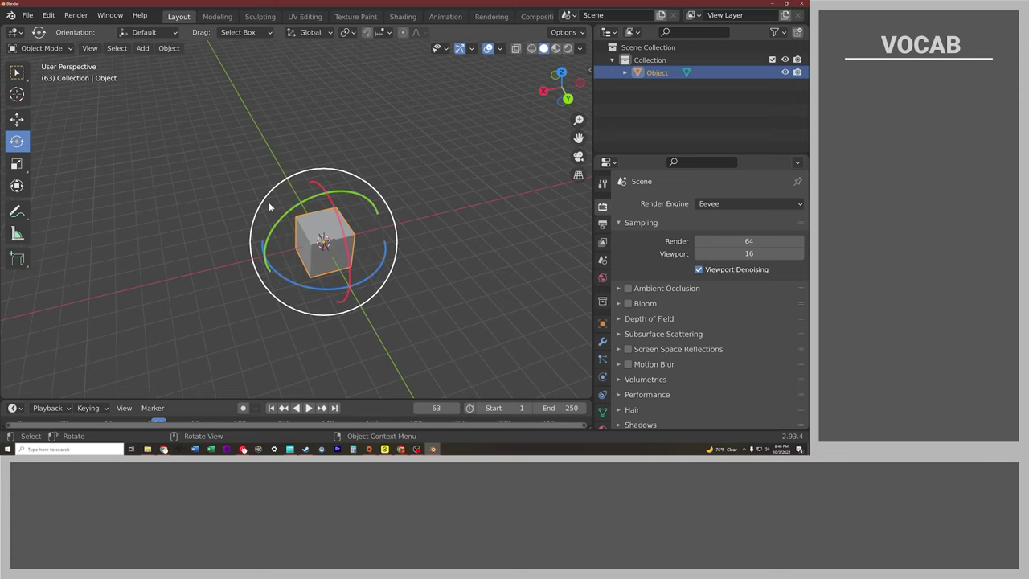
middle_drag(270, 208, 320, 188)
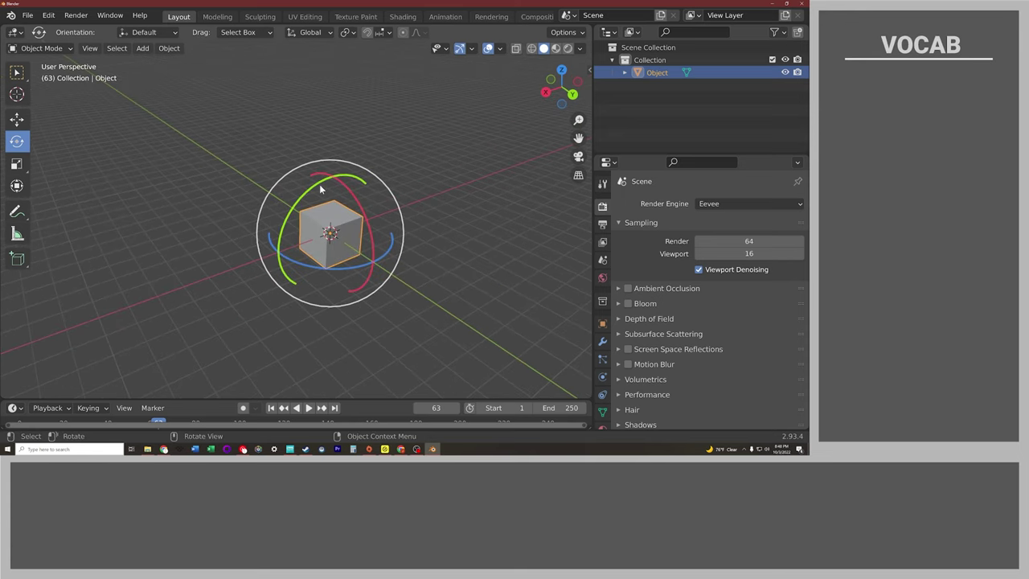
drag(319, 184, 272, 215)
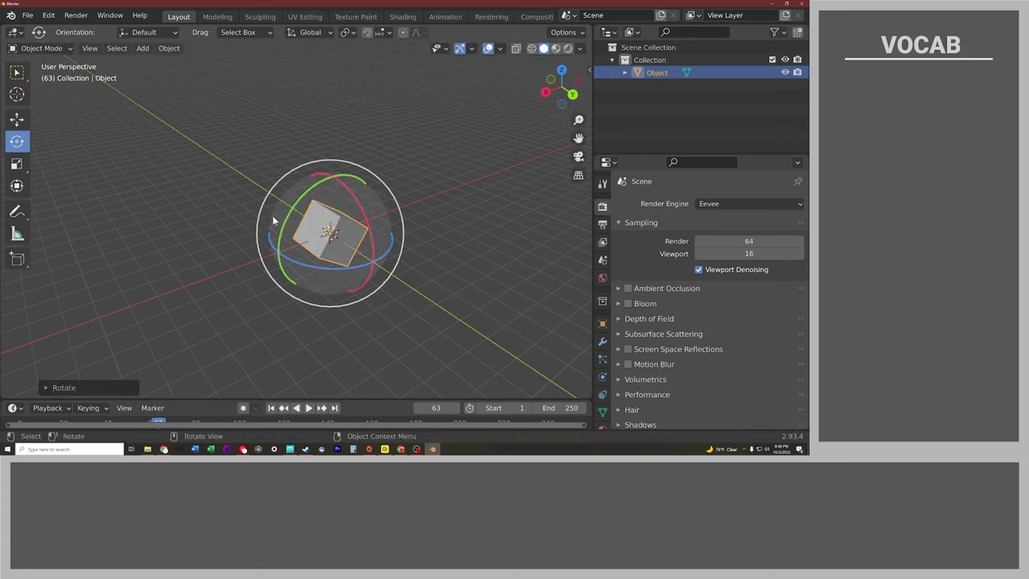
click(361, 207)
click(352, 205)
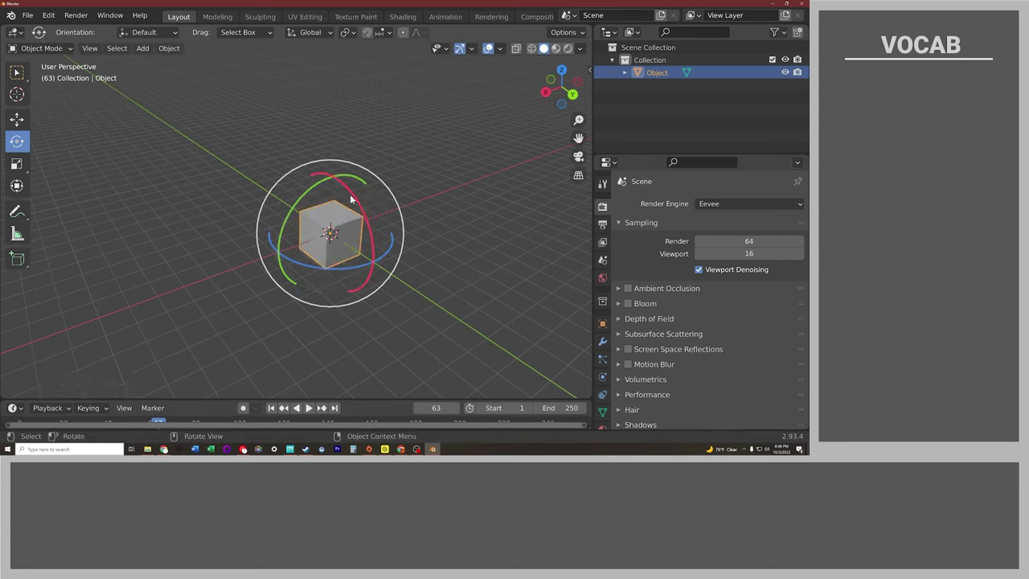
Try rotating the cube about the X axis and about the Z axis, cancelling each rotation
drag(350, 197, 302, 152)
key(Escape)
mouse_move(322, 267)
mouse_down()
mouse_move(406, 263)
mouse_move(319, 278)
mouse_up()
key(Escape)
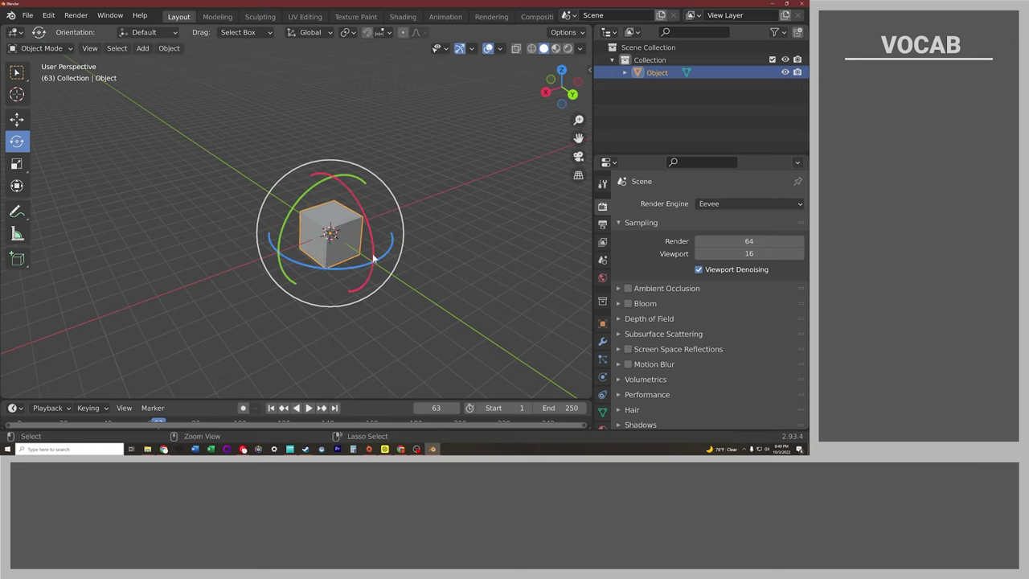
Try further rotations of the cube with the rotation gizmo, undo them all, and switch back to the Select Box tool
drag(340, 175, 338, 255)
drag(285, 203, 321, 245)
key(ctrl+z)
key(ctrl+z)
drag(346, 193, 312, 152)
key(ctrl+z)
key(ctrl+z)
key(ctrl+shift+z)
key(ctrl+z)
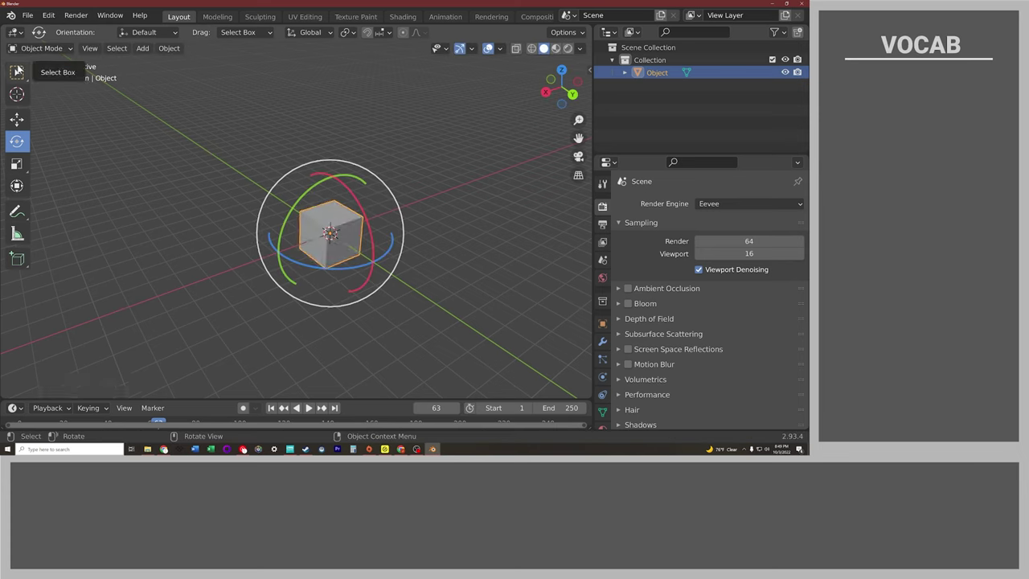
click(17, 72)
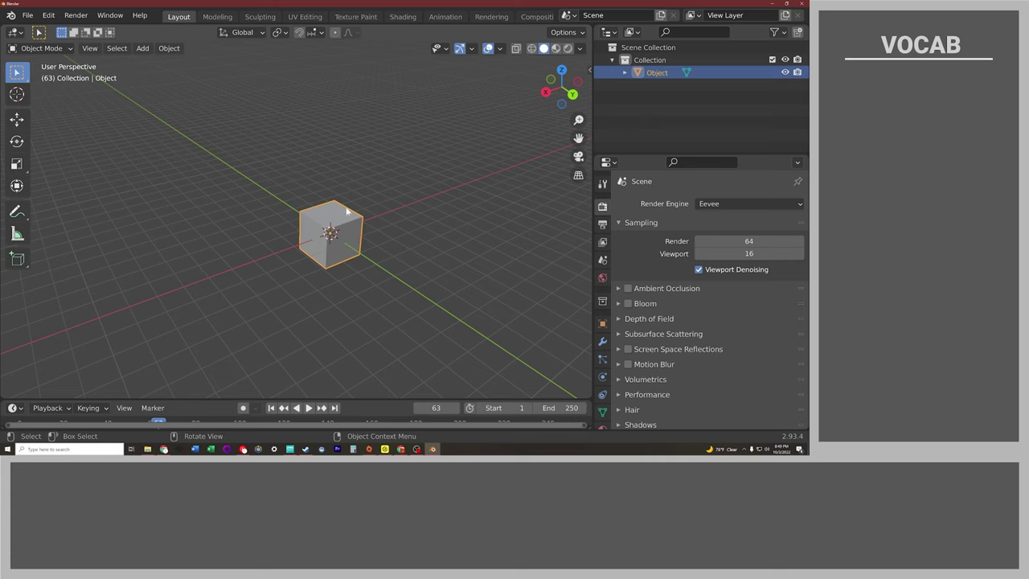
Try rotating the cube freely and constrained to the X, Y and Z axes in turn, then cancel the rotation
key(r)
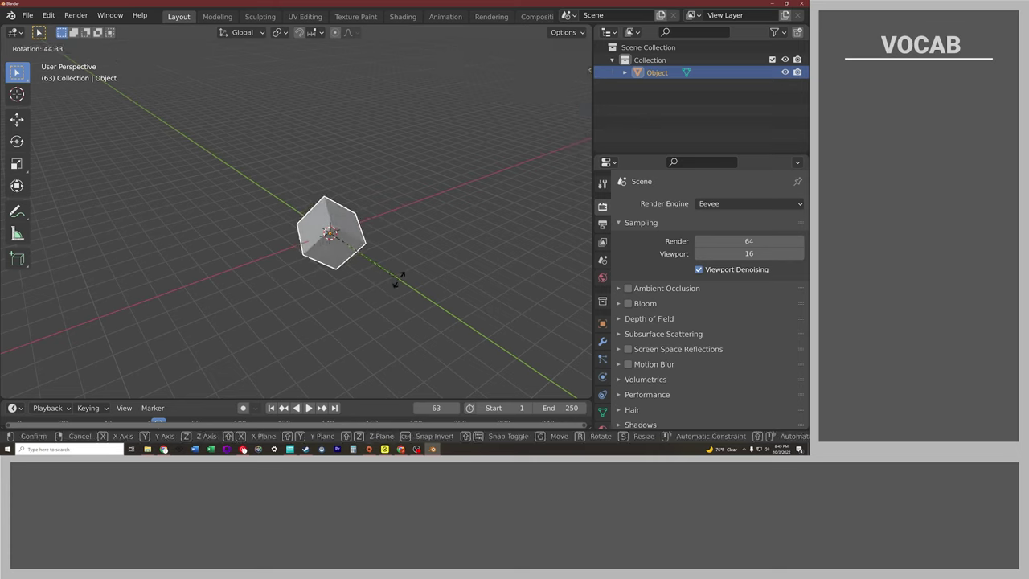
key(x)
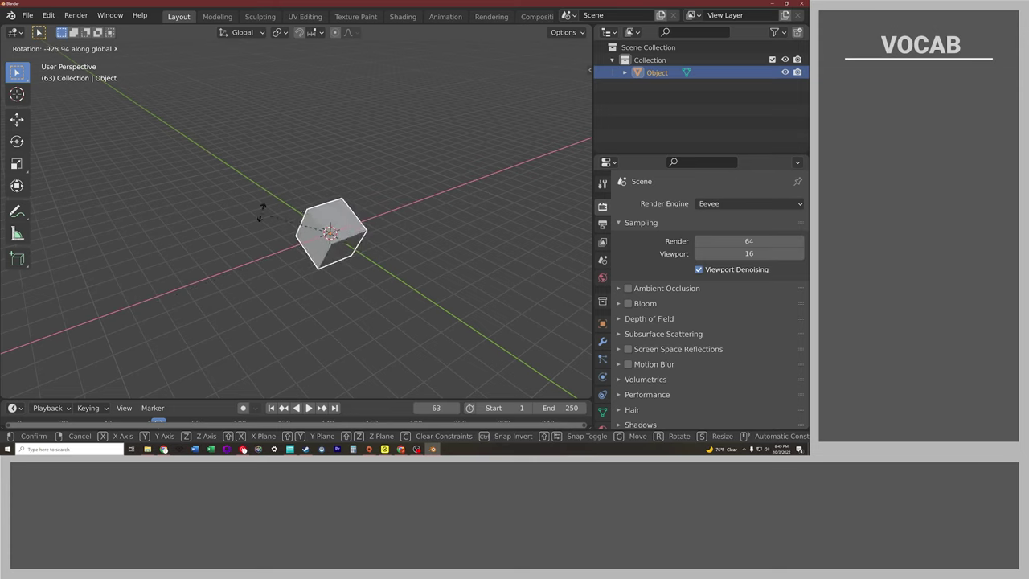
key(y)
key(z)
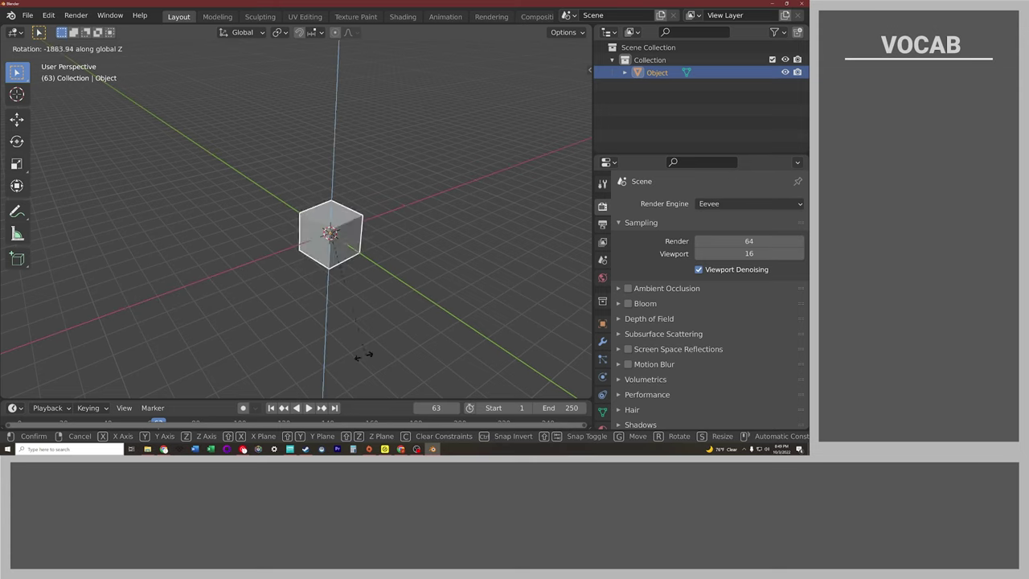
right_click(279, 178)
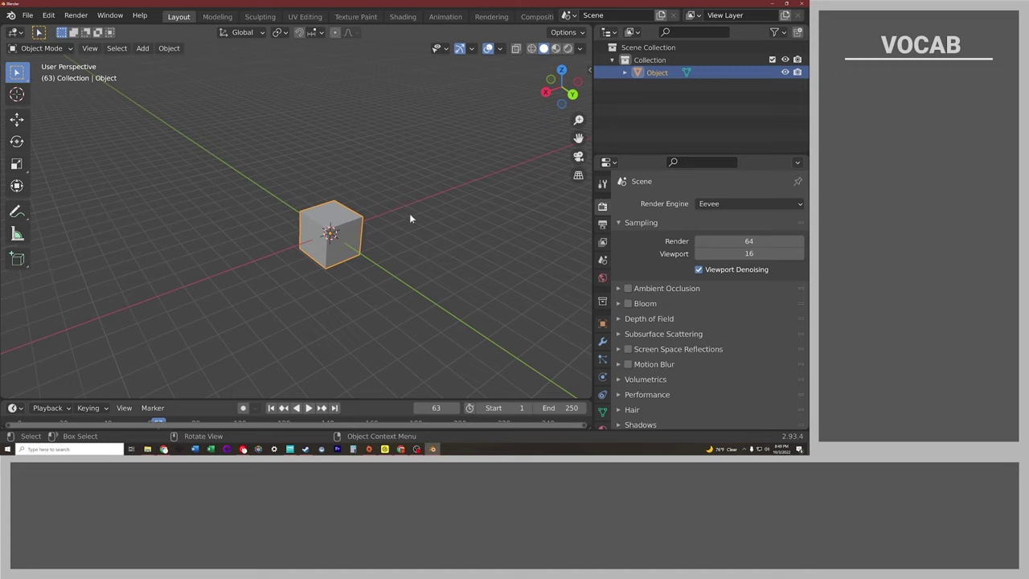
Try rotating the cube with the global Z axis locked, then cancel the rotation
key(r)
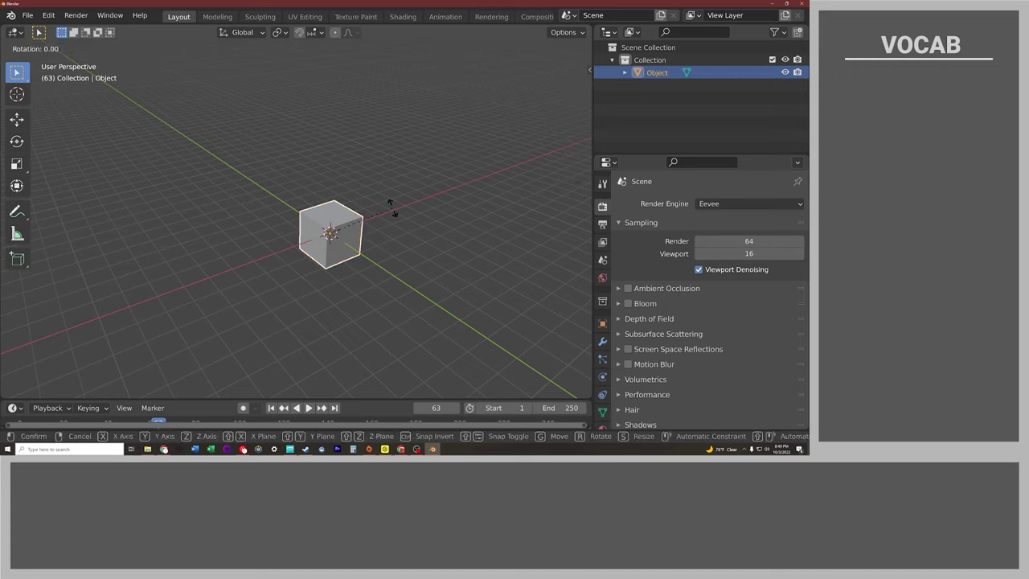
key(z)
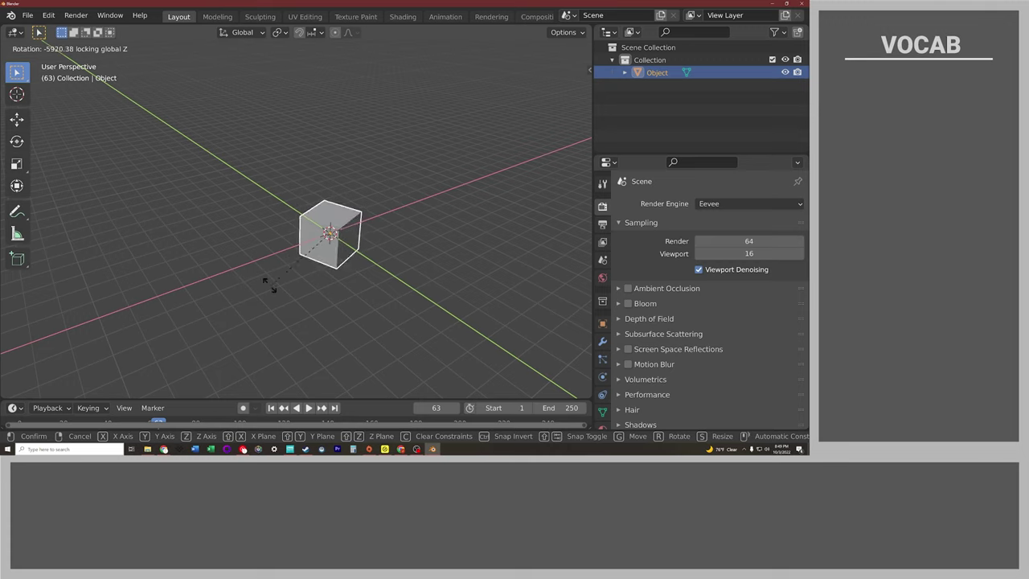
right_click(276, 178)
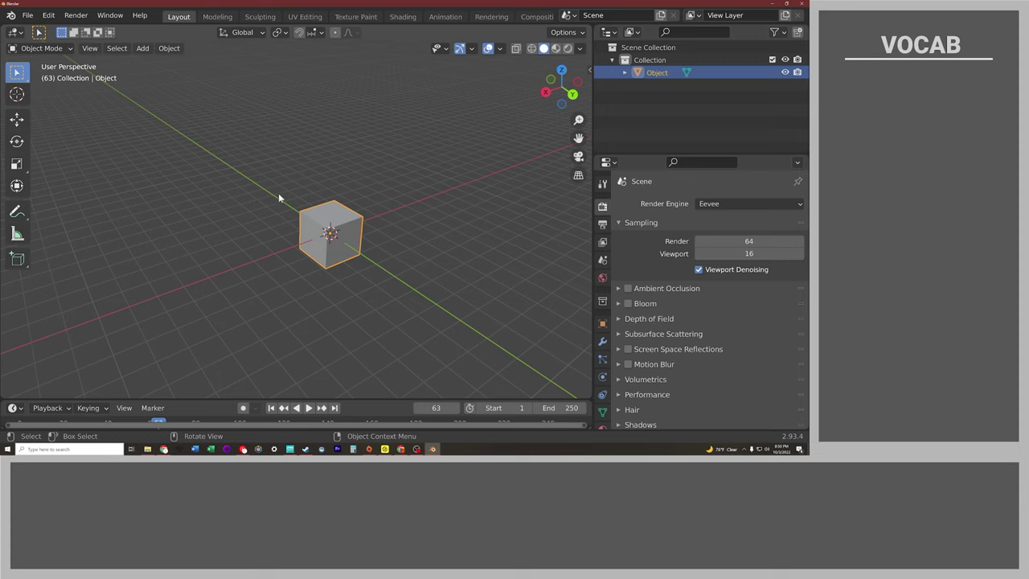
Switch to the Scale tool and try stretching the cube along its Z, Y and X axes with the gizmo
click(16, 163)
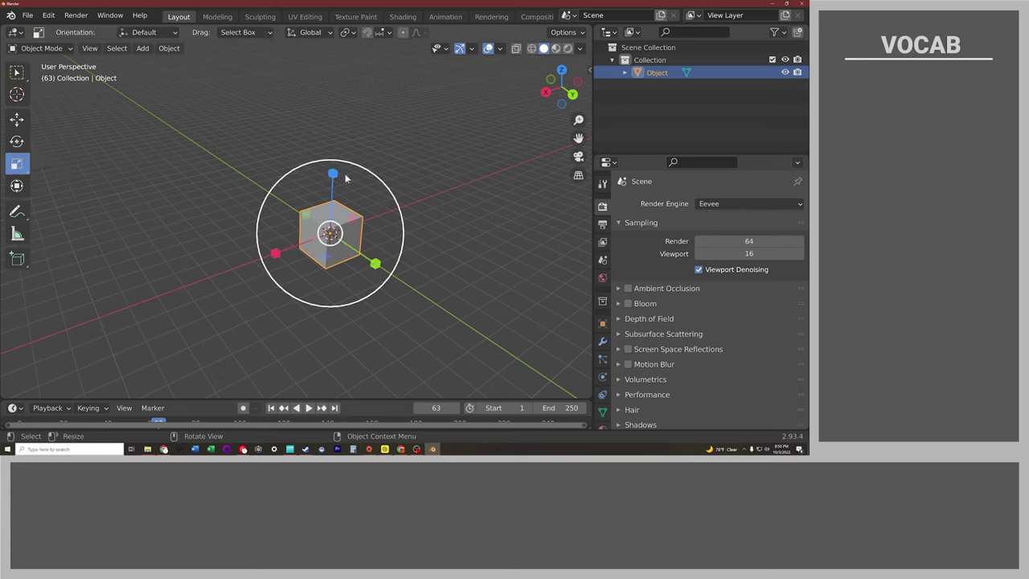
drag(334, 176, 279, 260)
drag(375, 265, 148, 304)
drag(276, 253, 471, 325)
drag(320, 287, 251, 214)
right_click(252, 214)
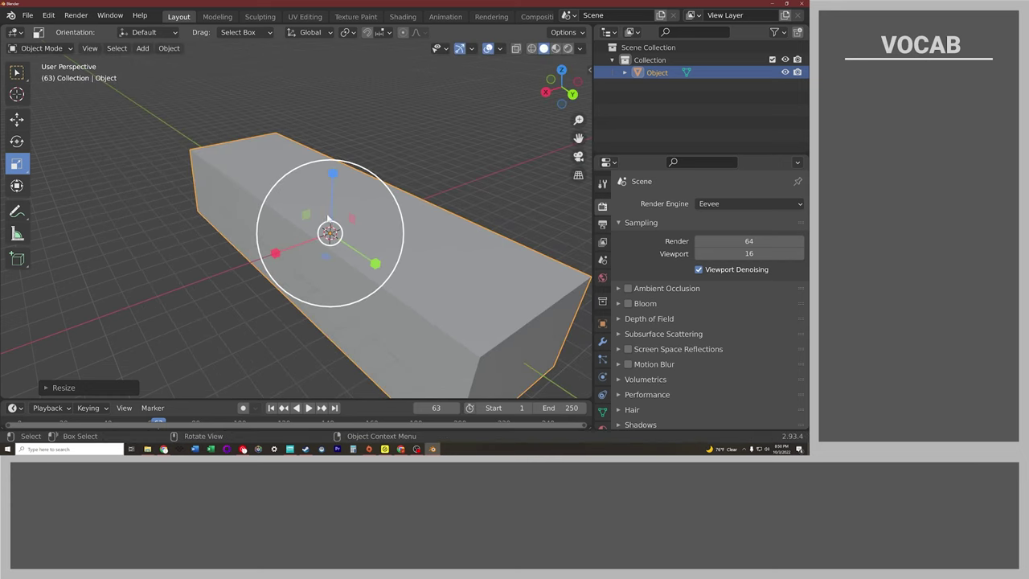
Try resizing the stretched box with the YZ plane handle and the Y and Z axis handles
mouse_move(351, 221)
mouse_down()
mouse_move(378, 202)
mouse_move(346, 225)
mouse_up()
drag(374, 267, 351, 225)
drag(332, 180, 315, 106)
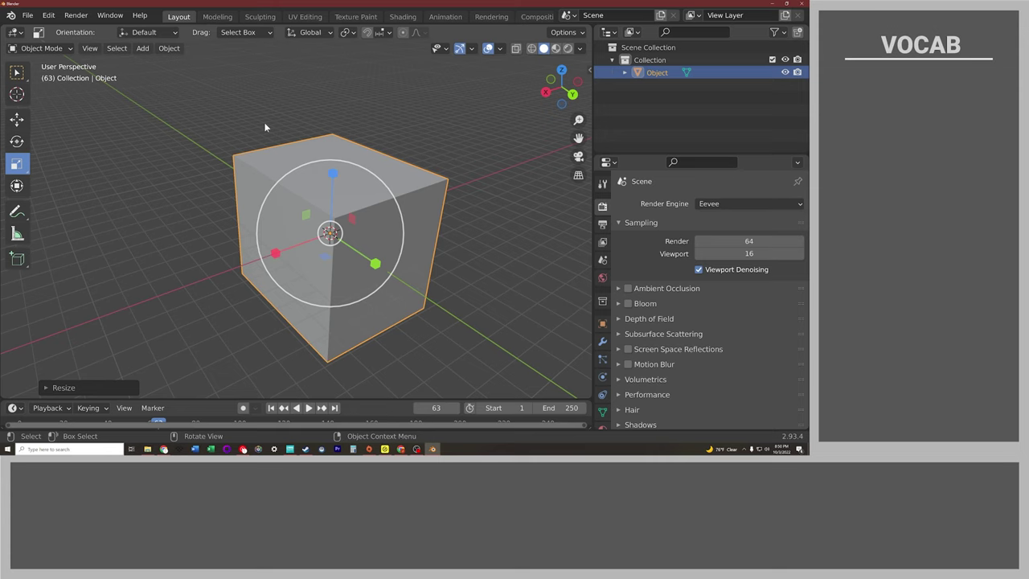
Undo all the scaling done to the cube with the gizmo handles
key(ctrl+z)
key(ctrl+z)
key(ctrl+z)
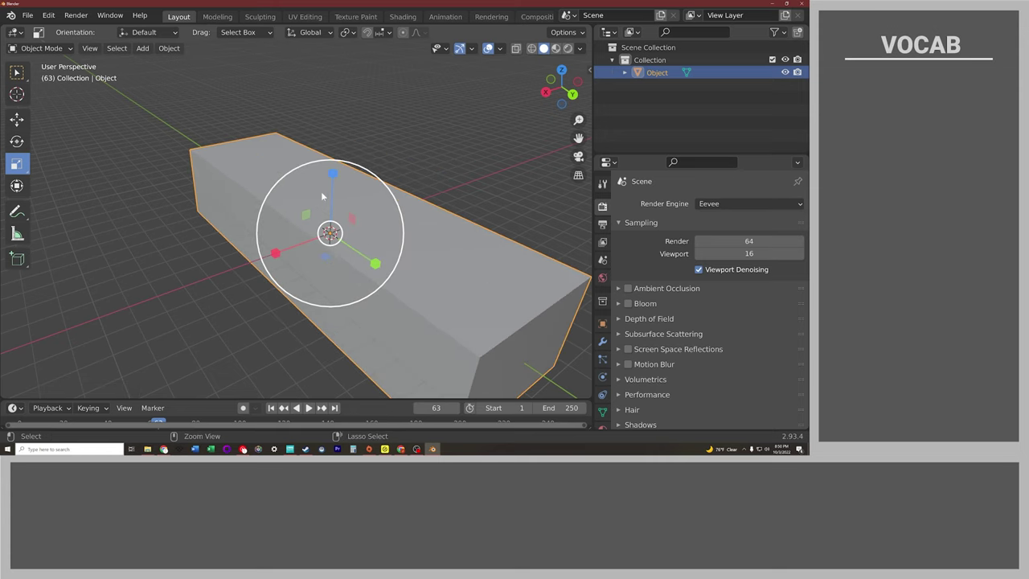
key(ctrl+z)
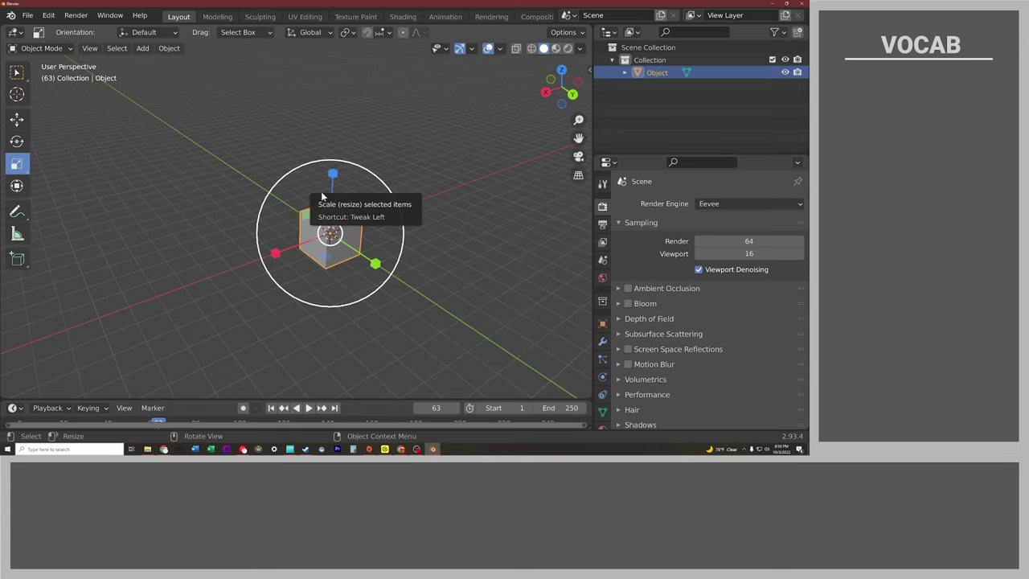
Try scaling the cube constrained to X, Y and Z, and with Z and Y excluded, then undo the scaling
drag(393, 193, 241, 238)
key(x)
key(y)
drag(587, 283, 482, 211)
key(z)
key(shift+z)
key(shift+y)
key(ctrl+z)
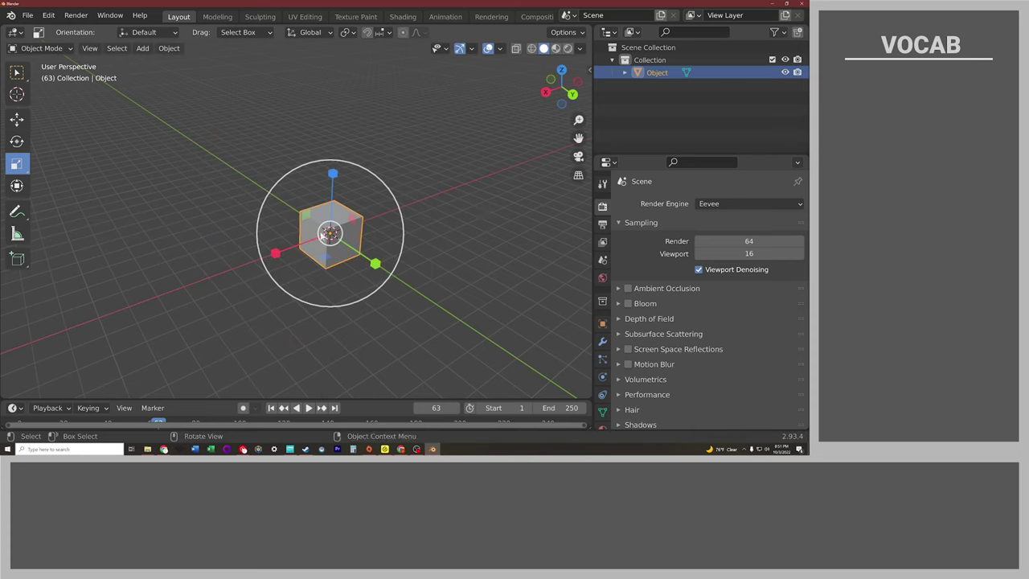